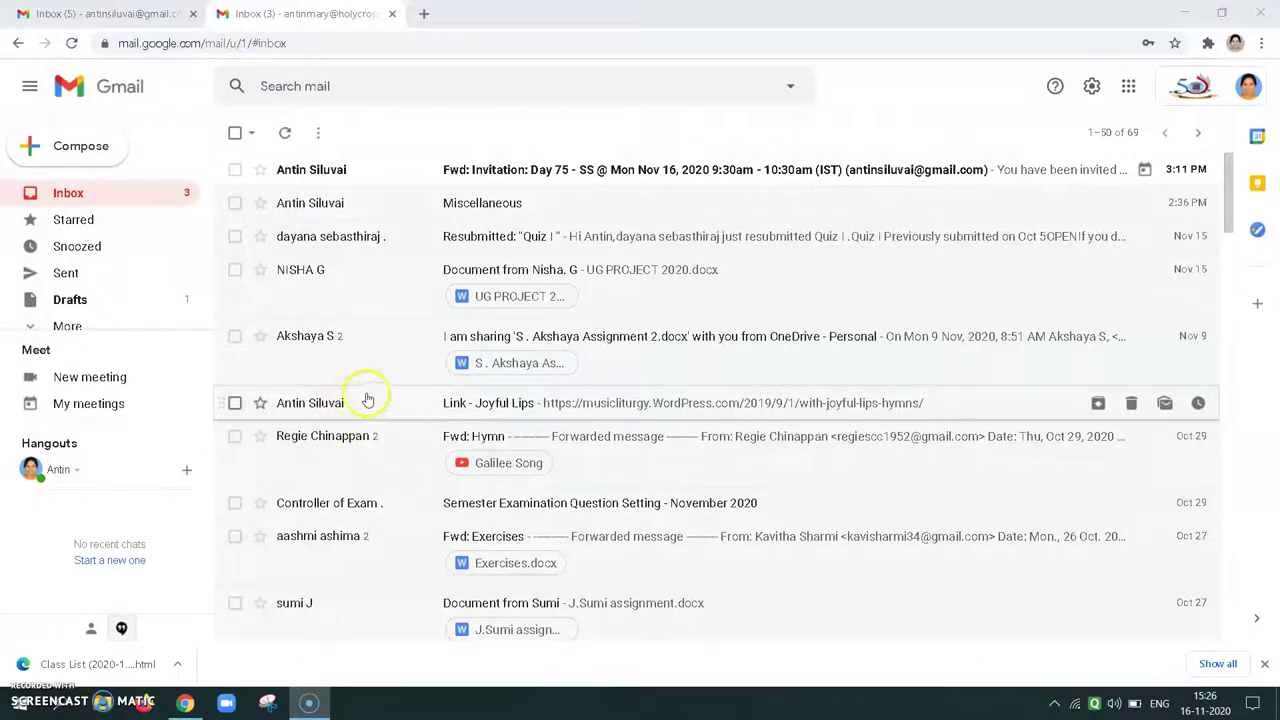
- Open the forwarded 'Day 75 - SS' invitation email and follow its Google Meet link
left_click(481, 176)
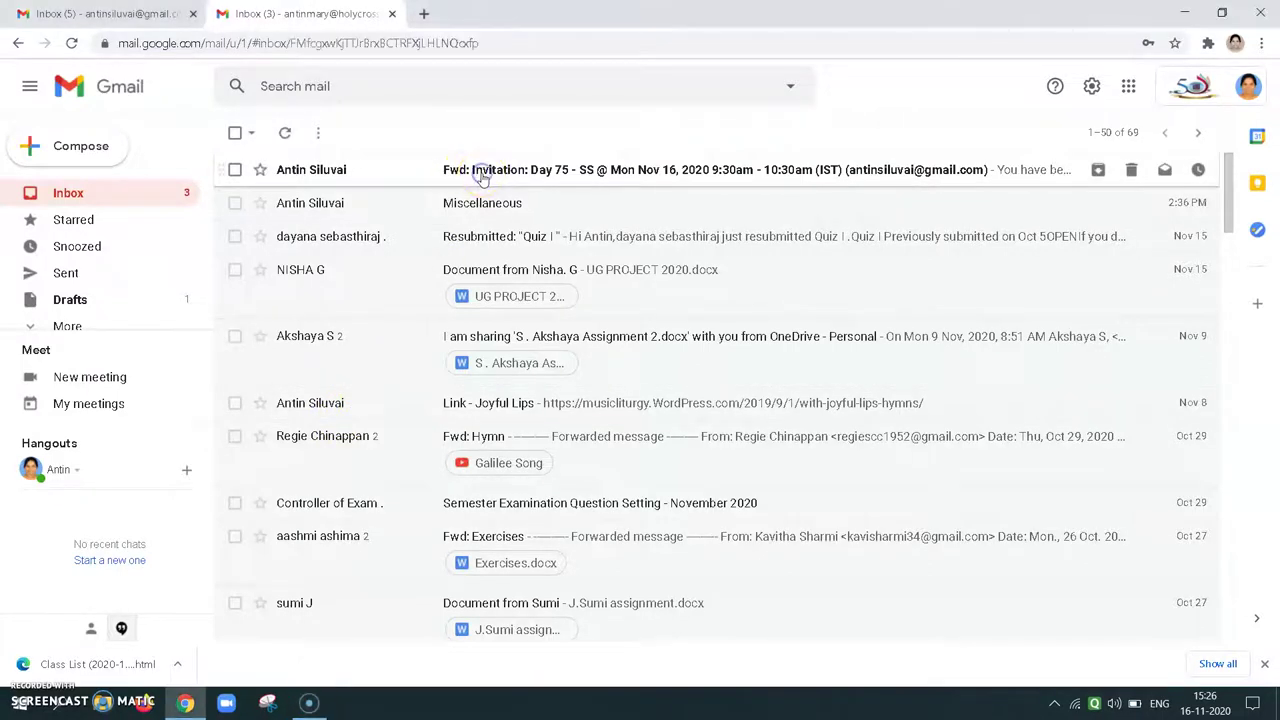
scroll(493, 295, "down", 2)
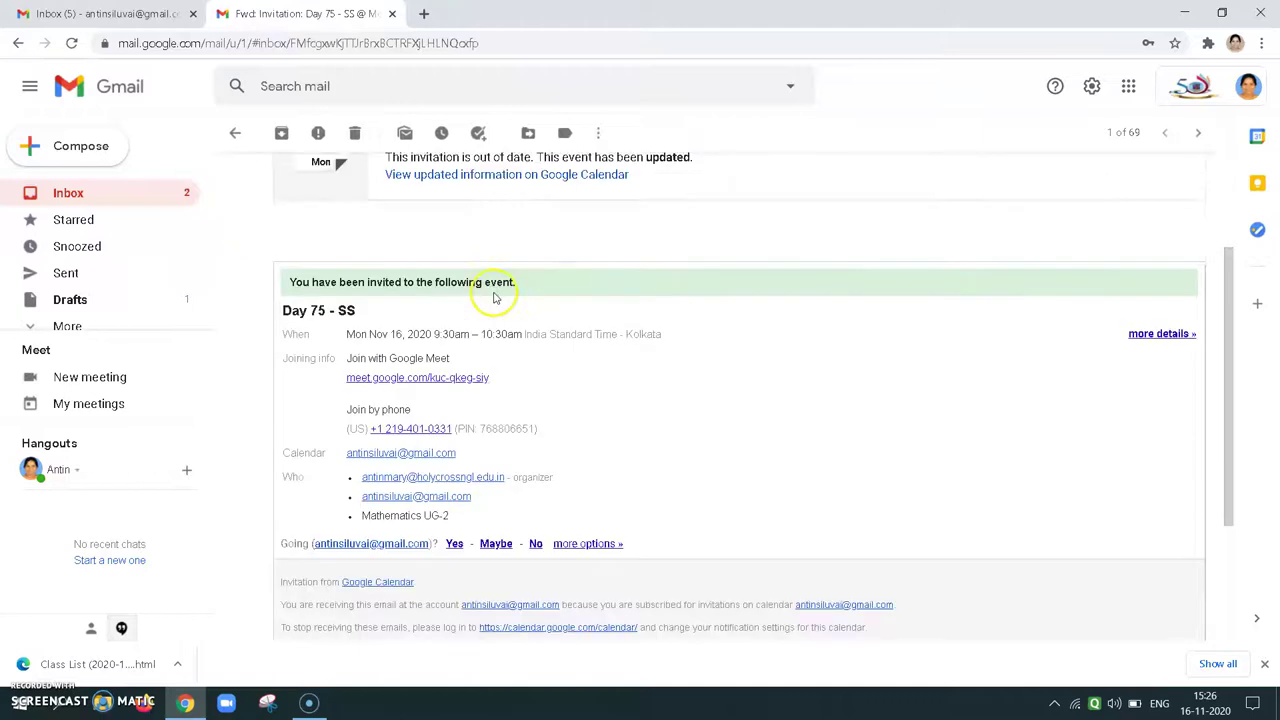
scroll(493, 311, "down", 1)
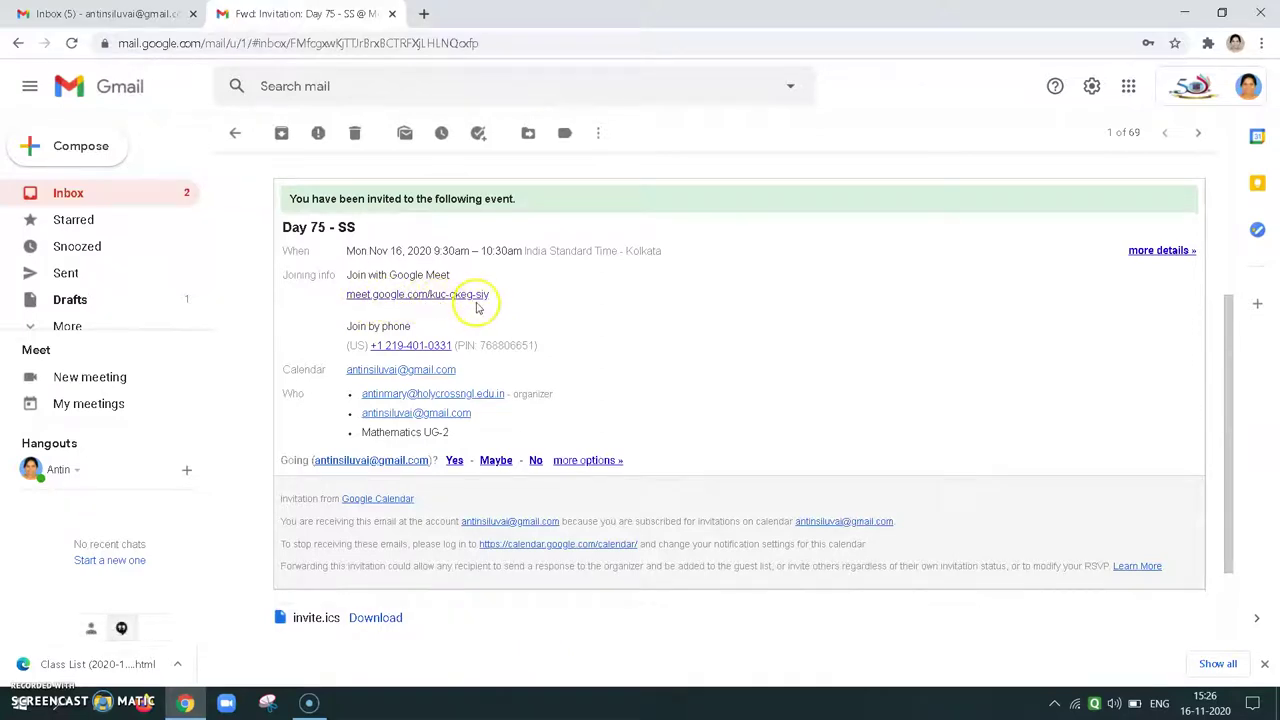
left_click(388, 295)
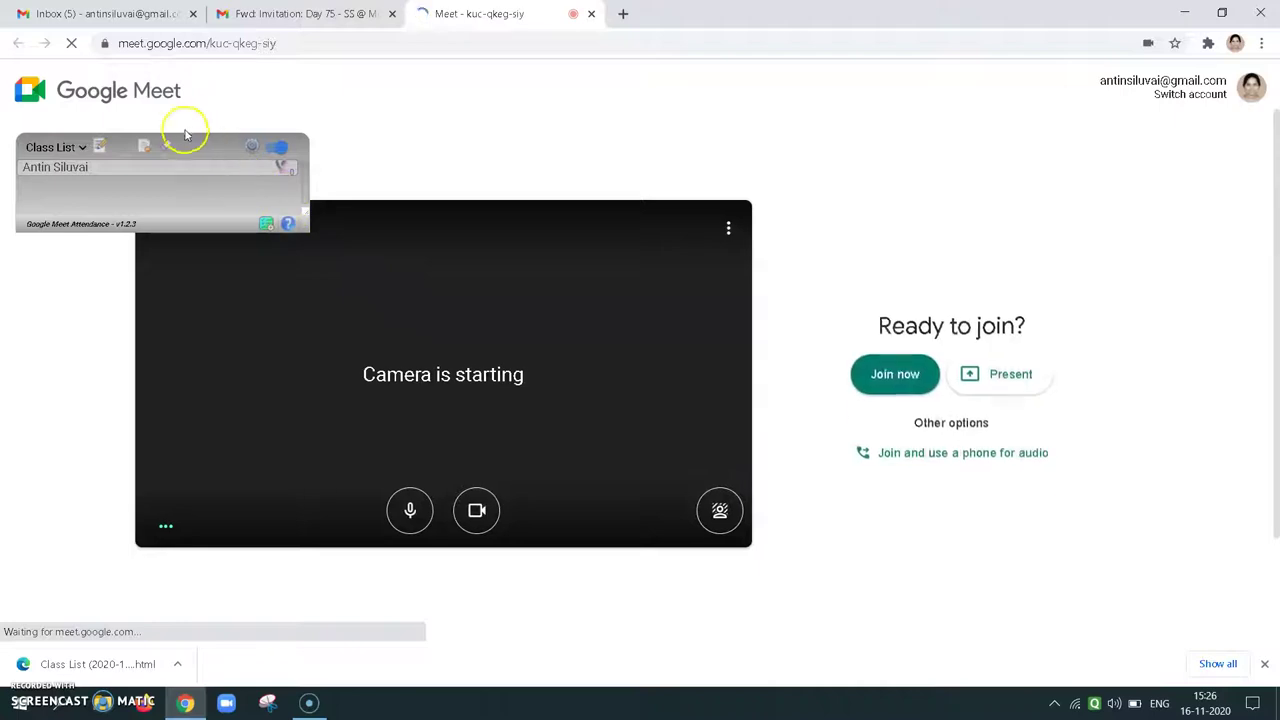
- Move the Class List panel to the lower left and join the call
left_click_drag(187, 124, 172, 573)
left_click(905, 373)
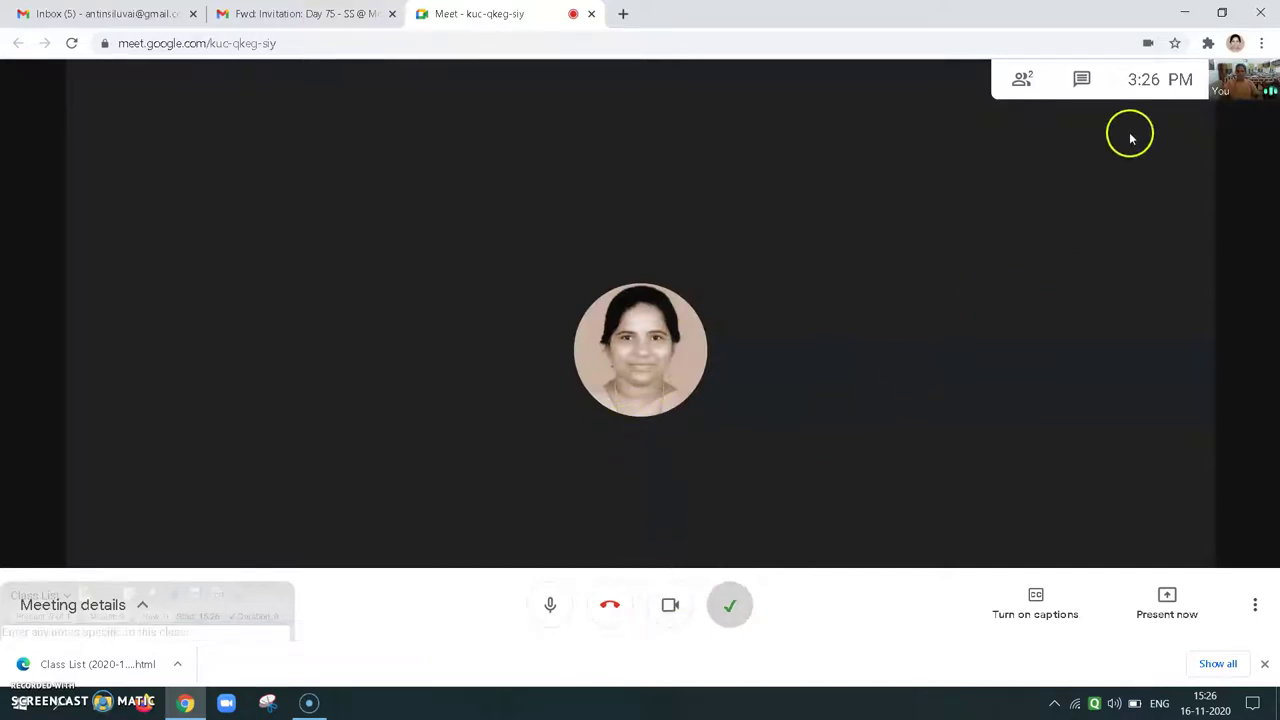
mouse_move(1227, 78)
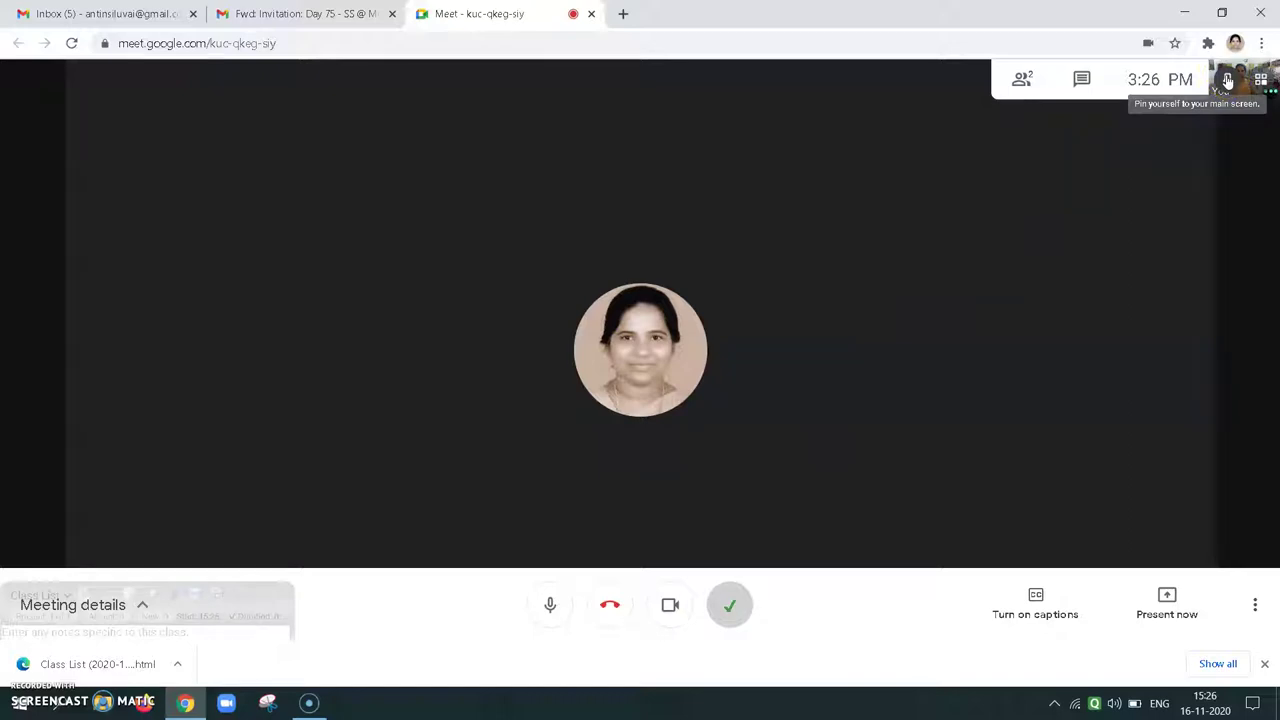
- Pin your own tile and turn off both your camera and microphone
left_click(1227, 78)
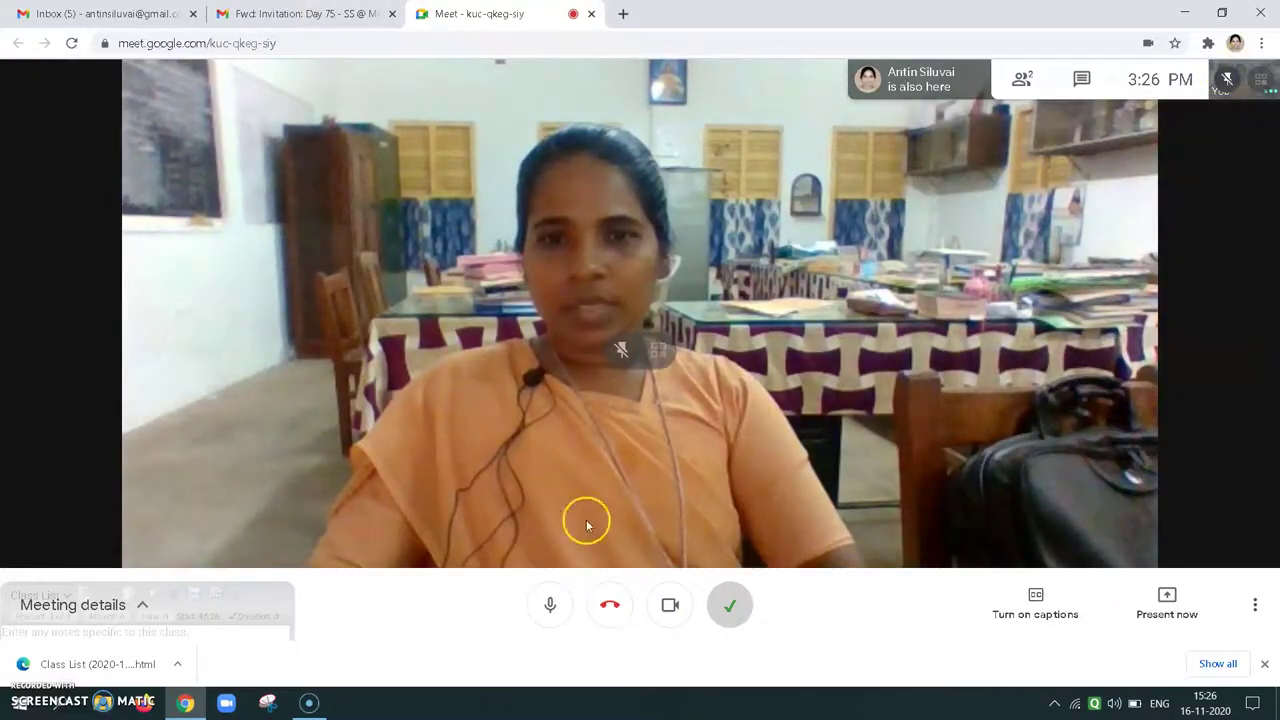
left_click(668, 604)
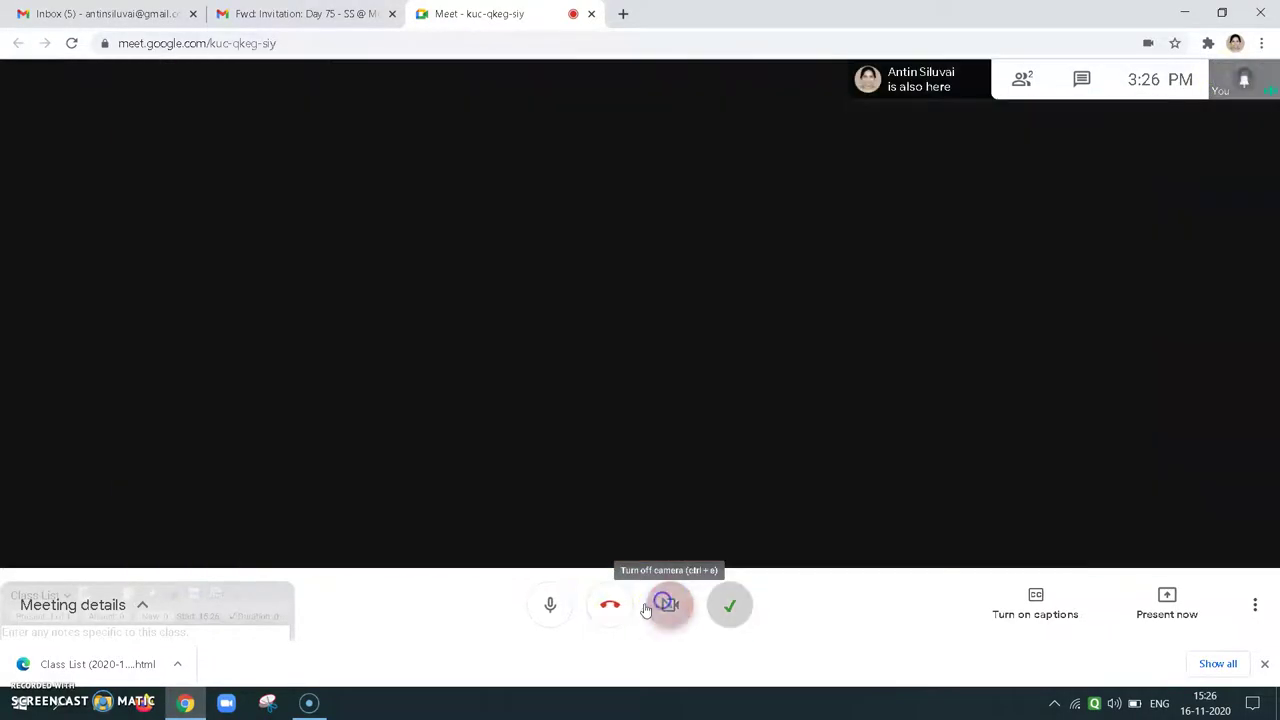
left_click(549, 607)
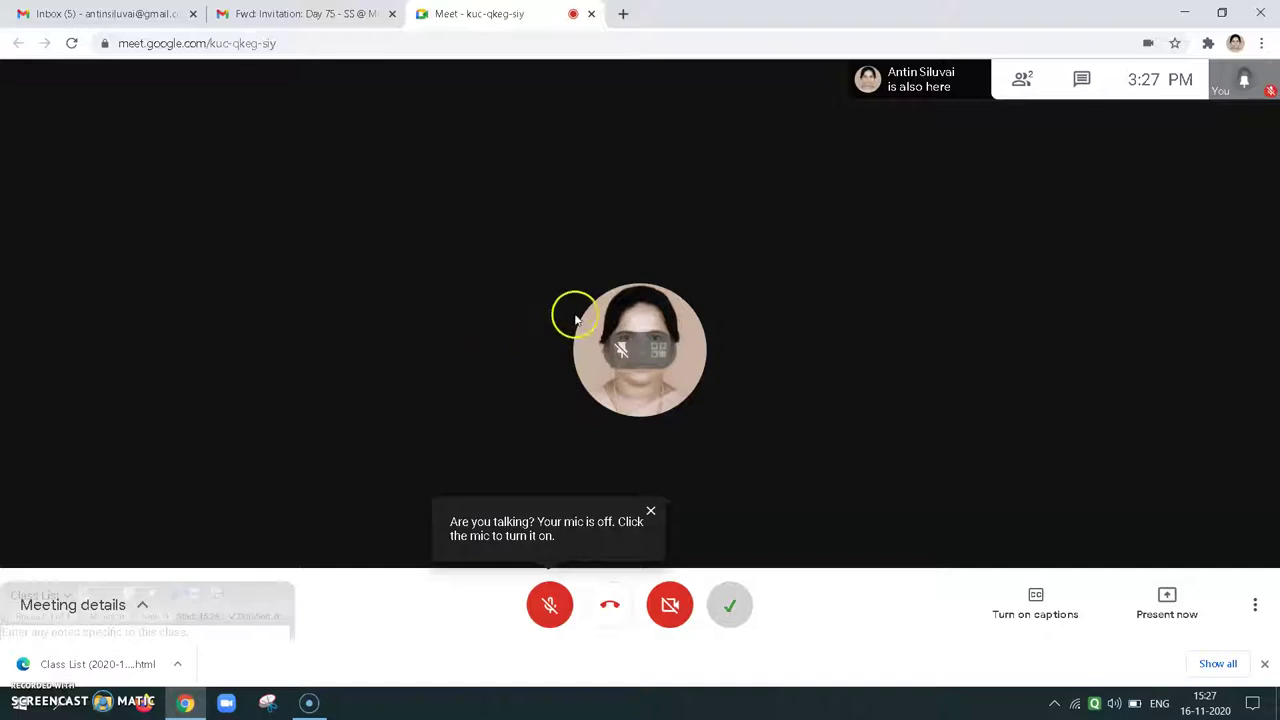
left_click(1022, 80)
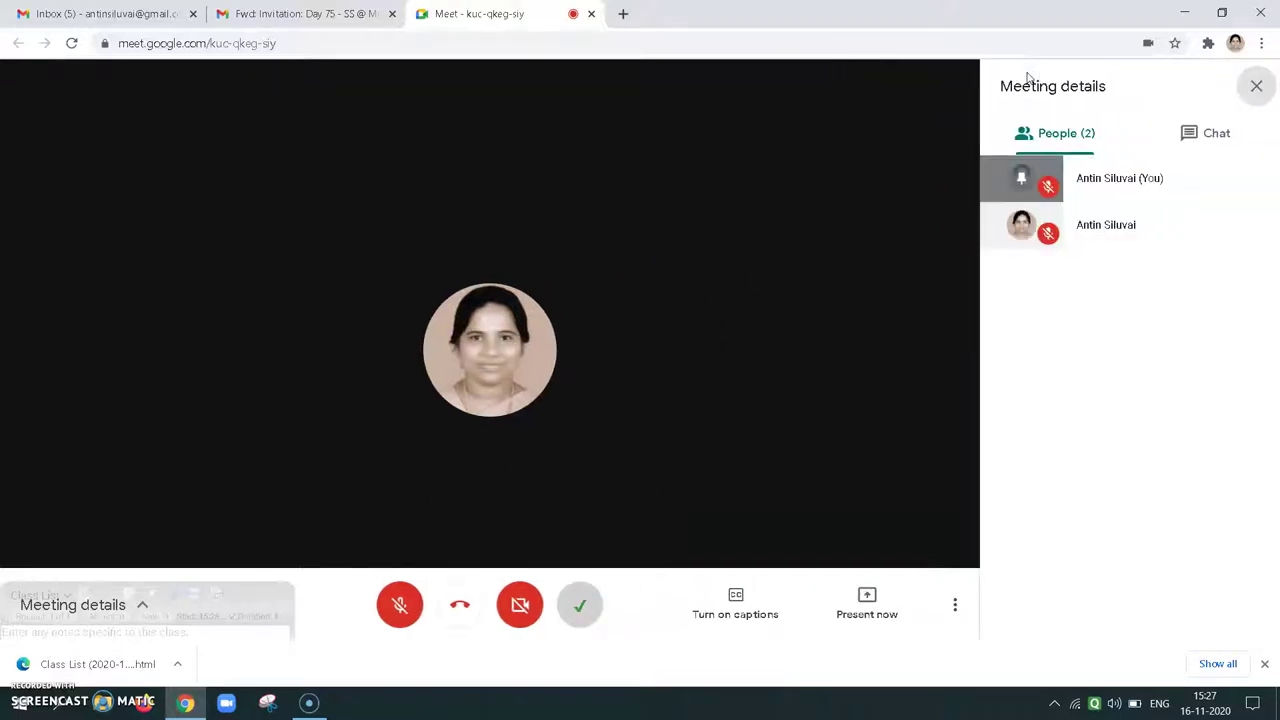
- Review the participant list, then send 'Hi' to everyone in the chat and close the panel
left_click(1256, 85)
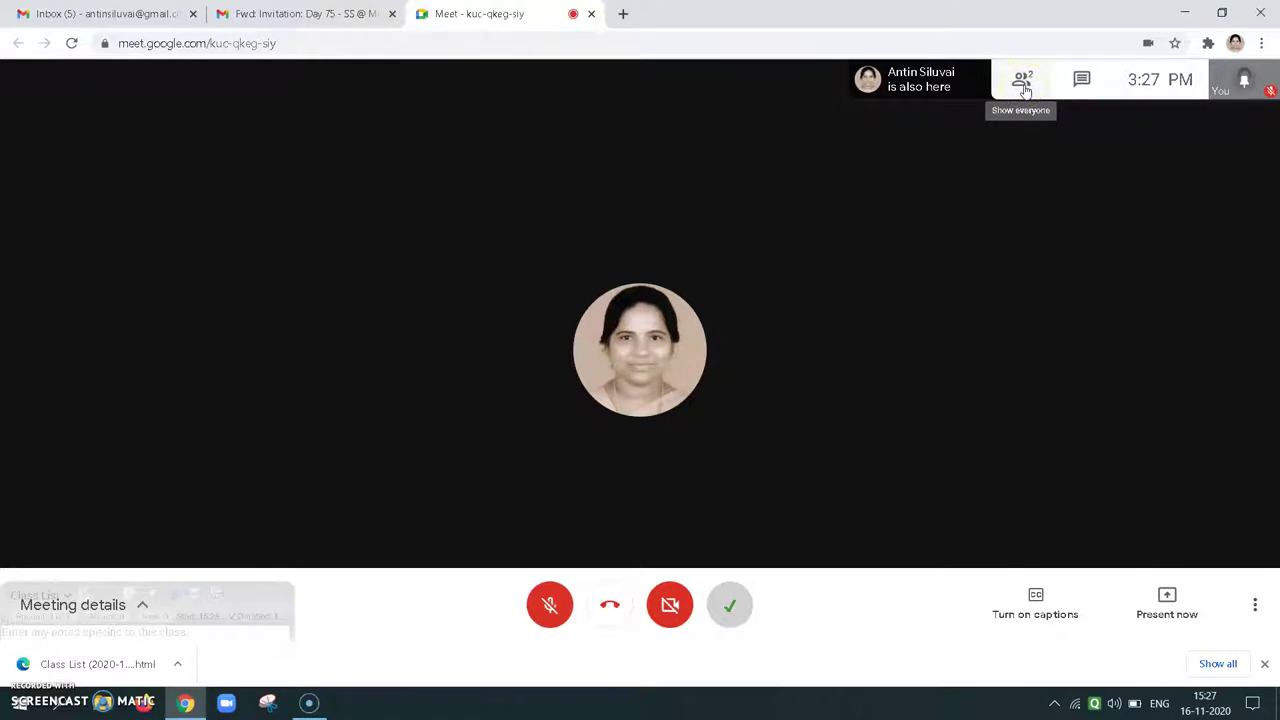
left_click(1021, 82)
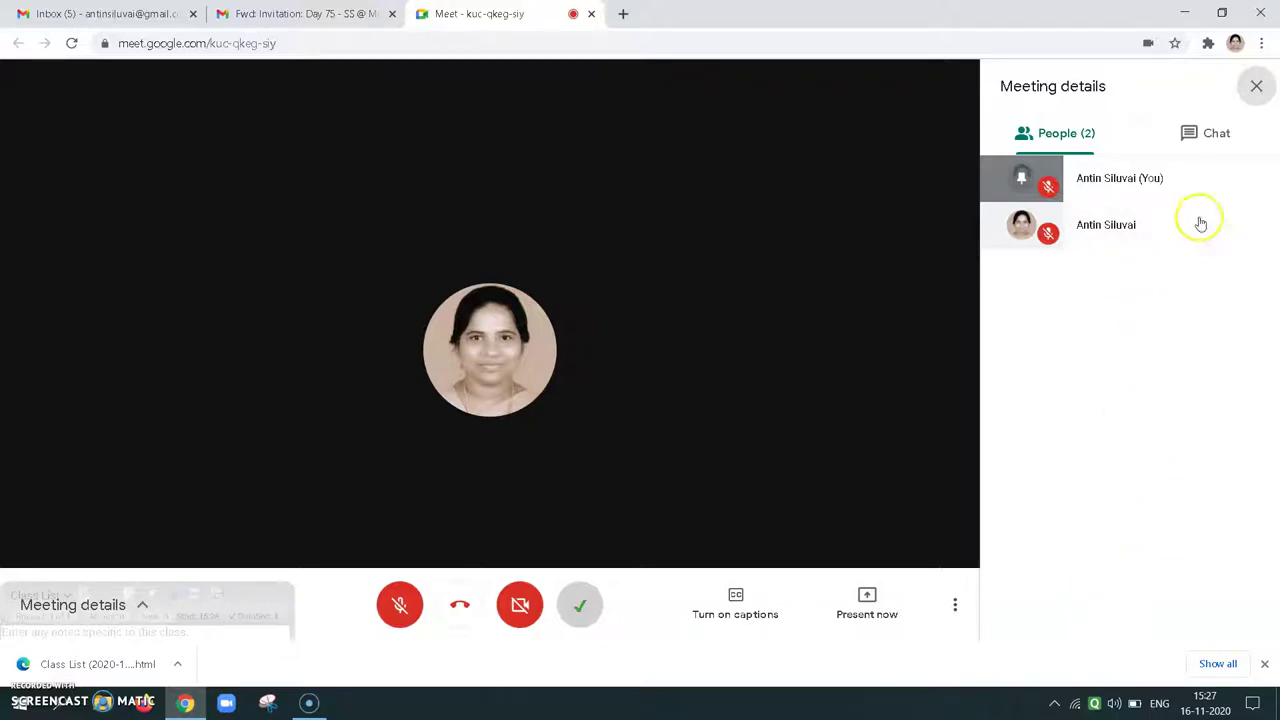
left_click(1199, 133)
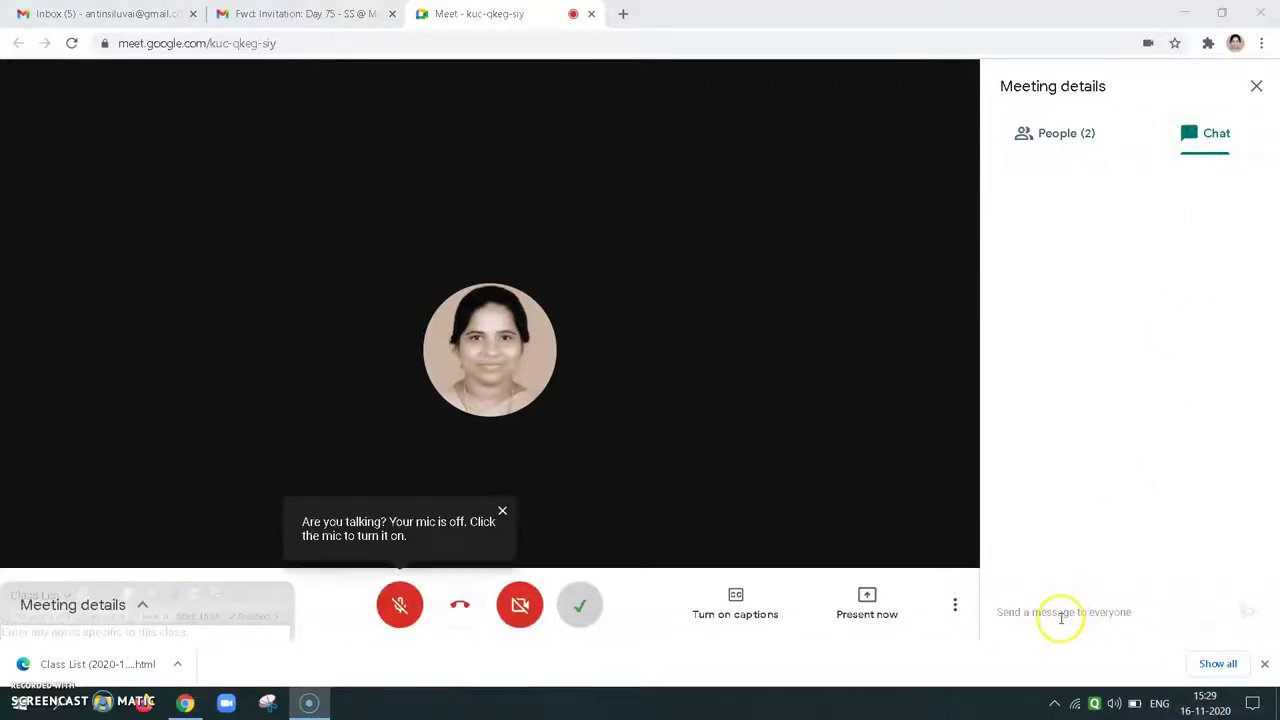
left_click(1060, 614)
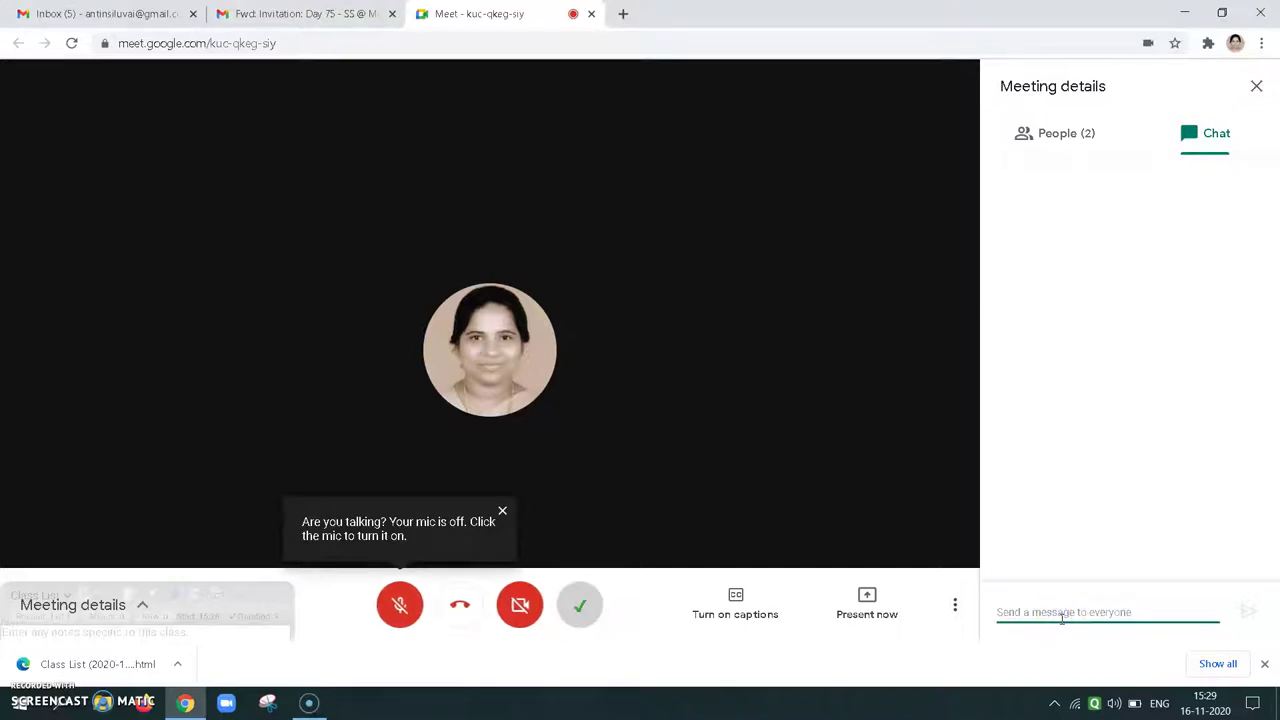
type("Hi")
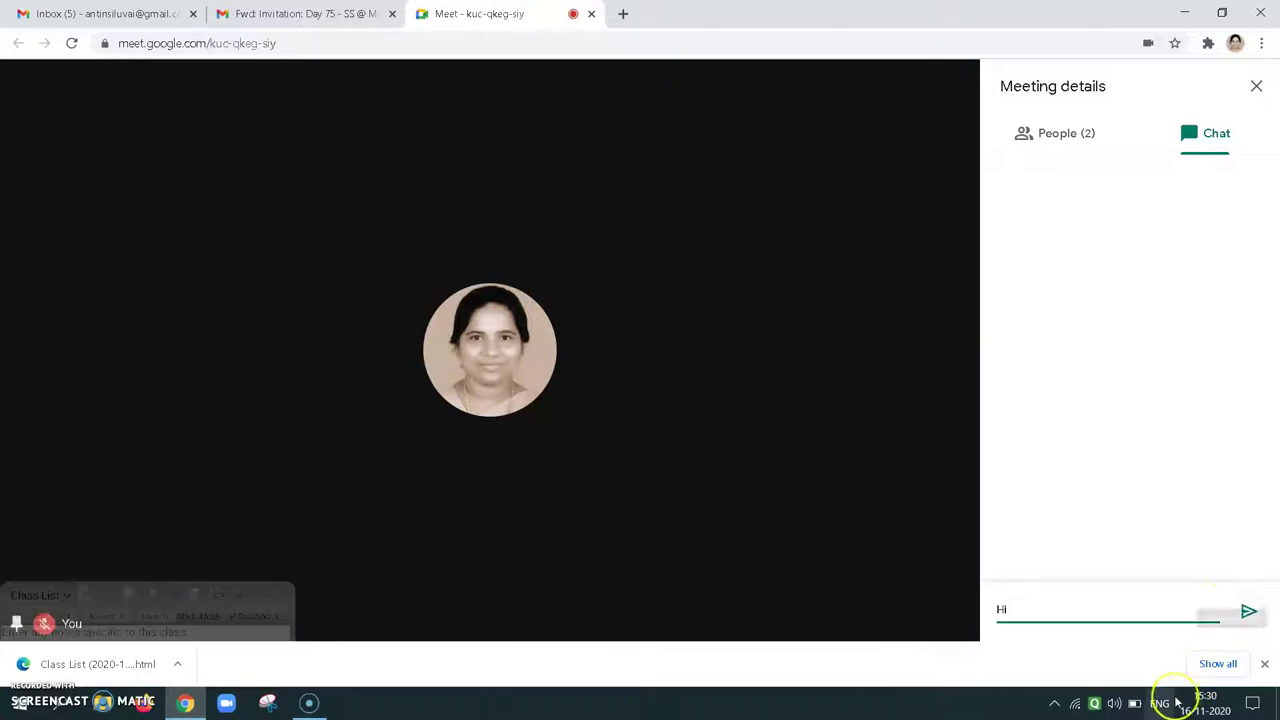
left_click(1250, 611)
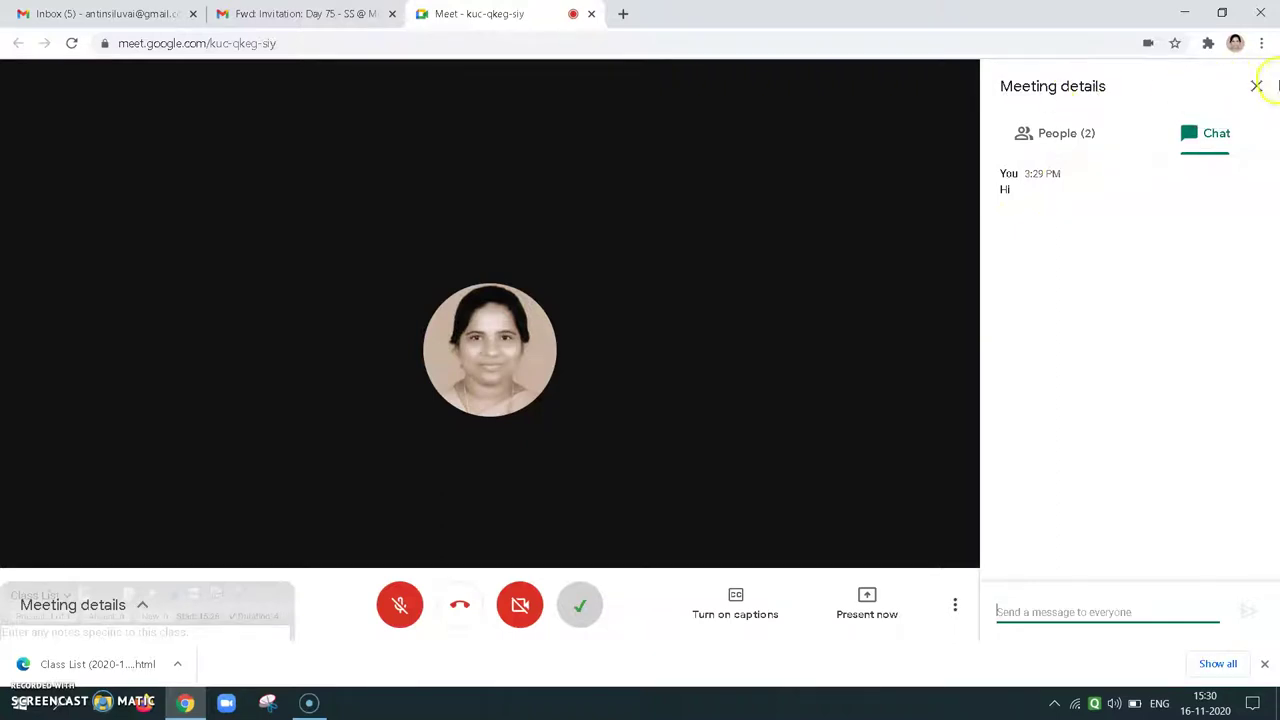
left_click(1255, 87)
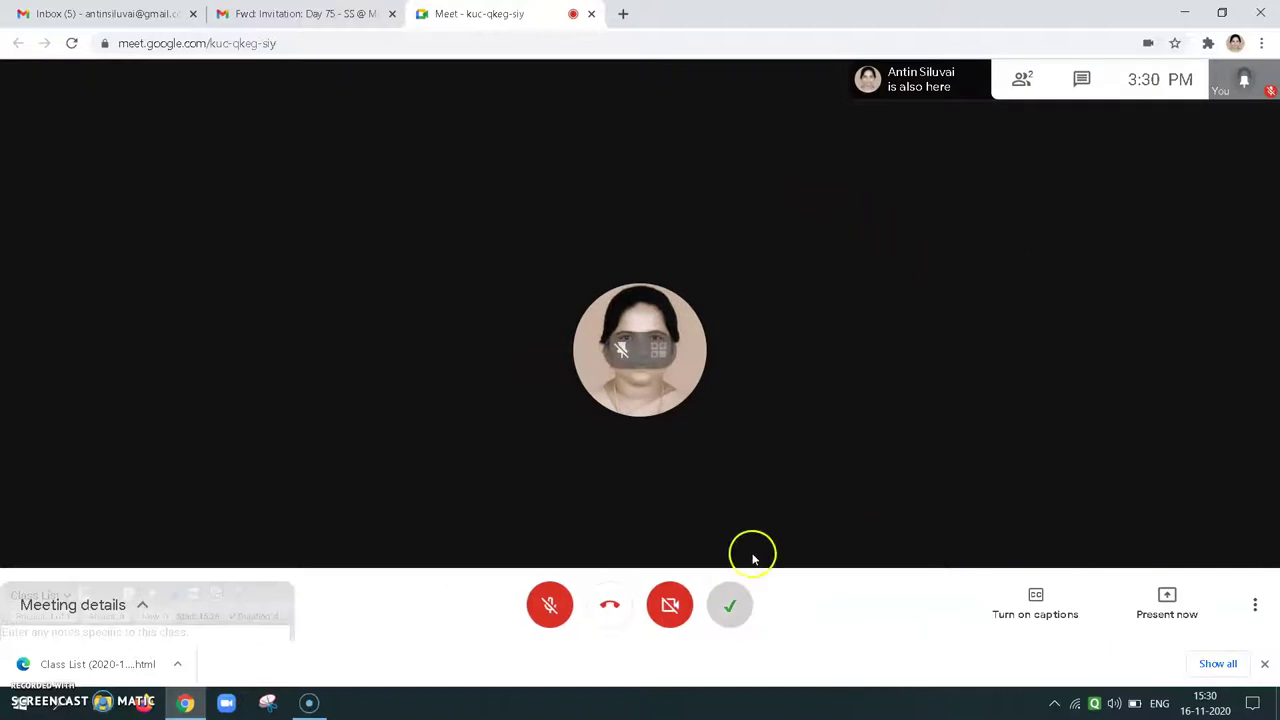
- Copy the joining info from Meeting details and switch back to the Gmail inbox
mouse_move(152, 600)
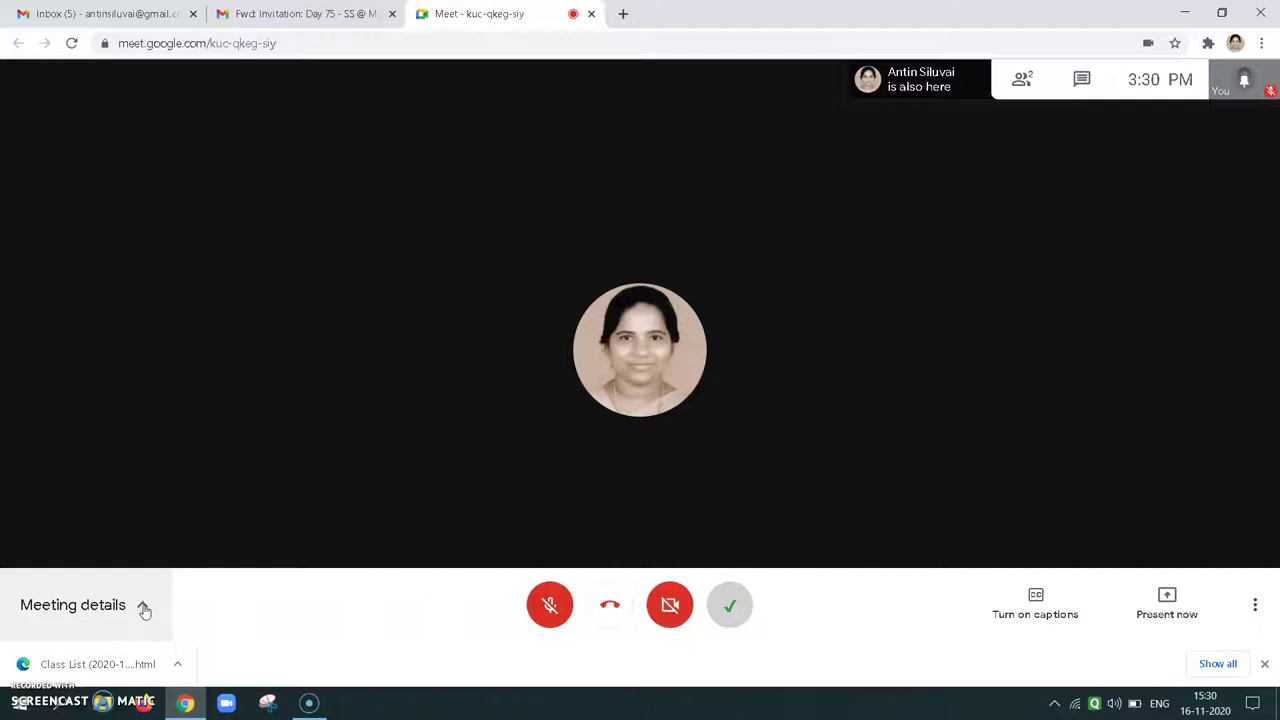
left_click(144, 607)
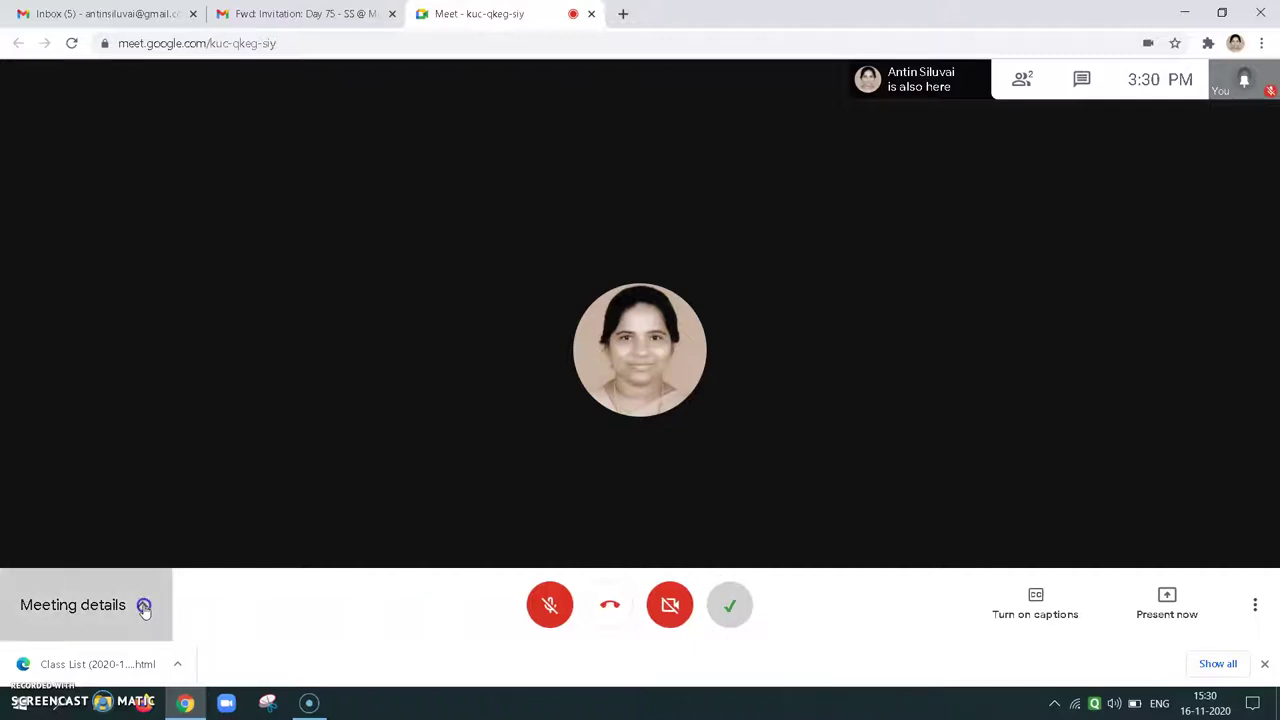
left_click(144, 607)
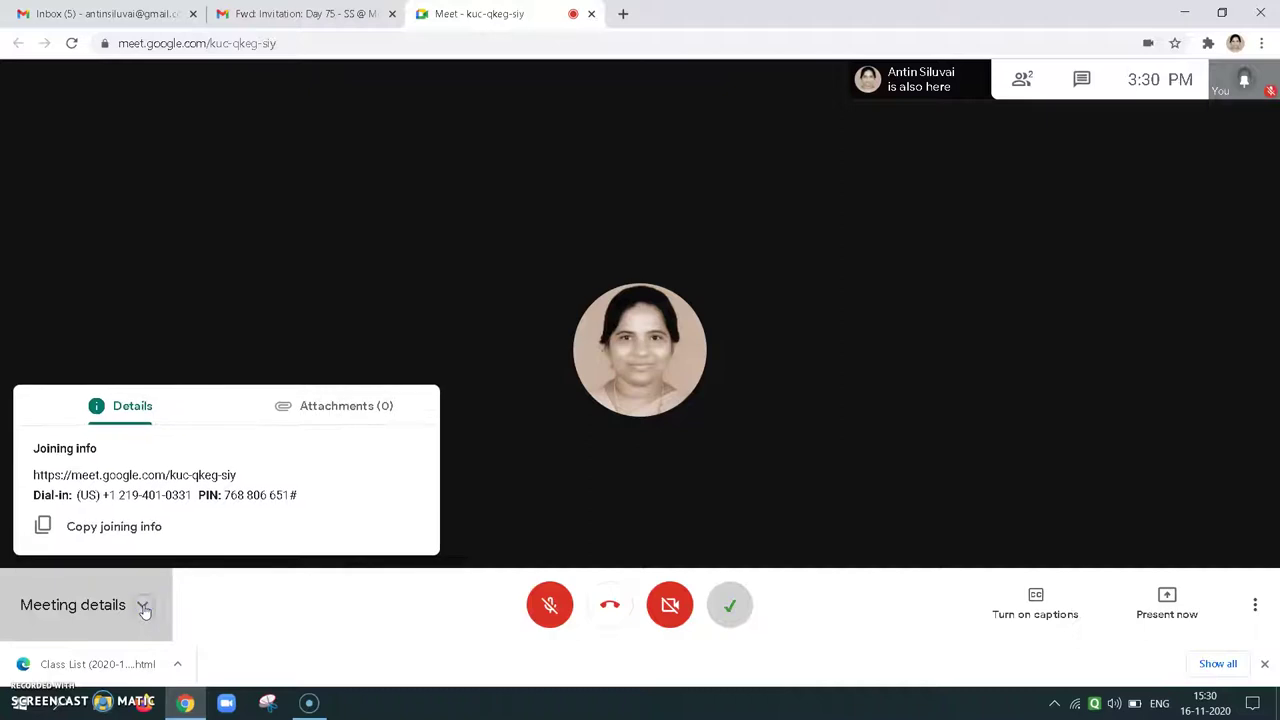
left_click(117, 530)
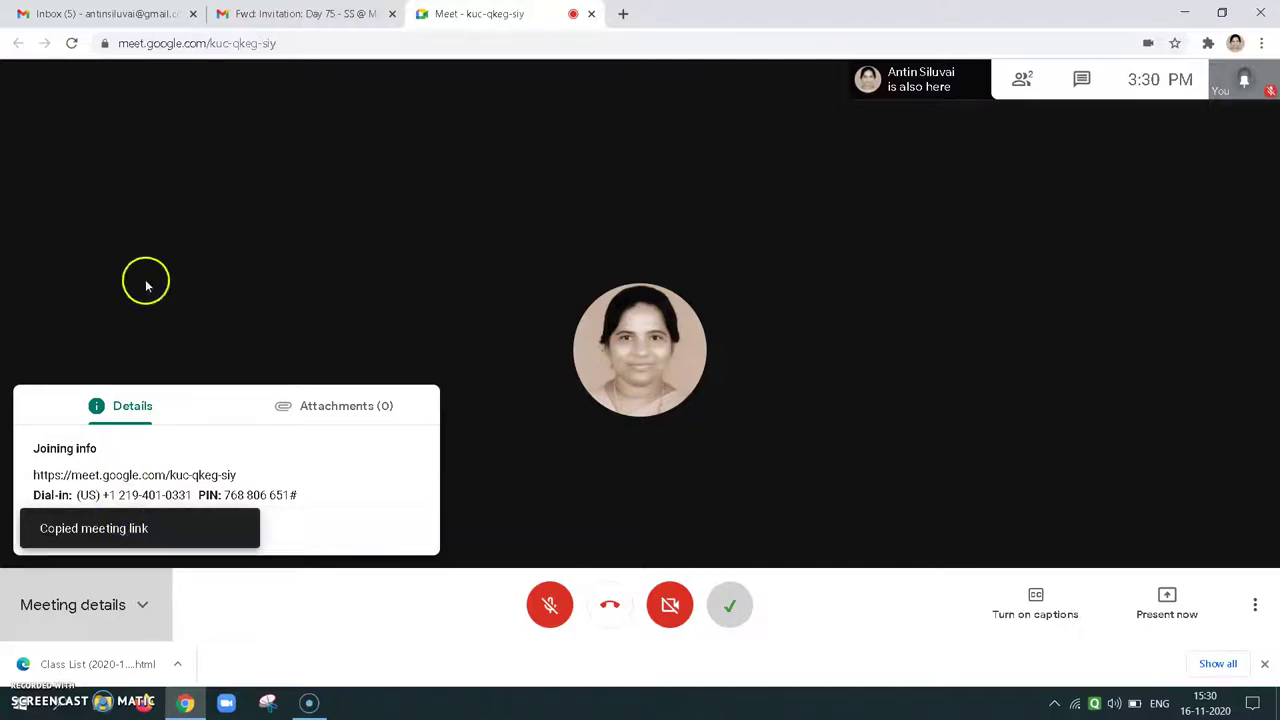
left_click(128, 14)
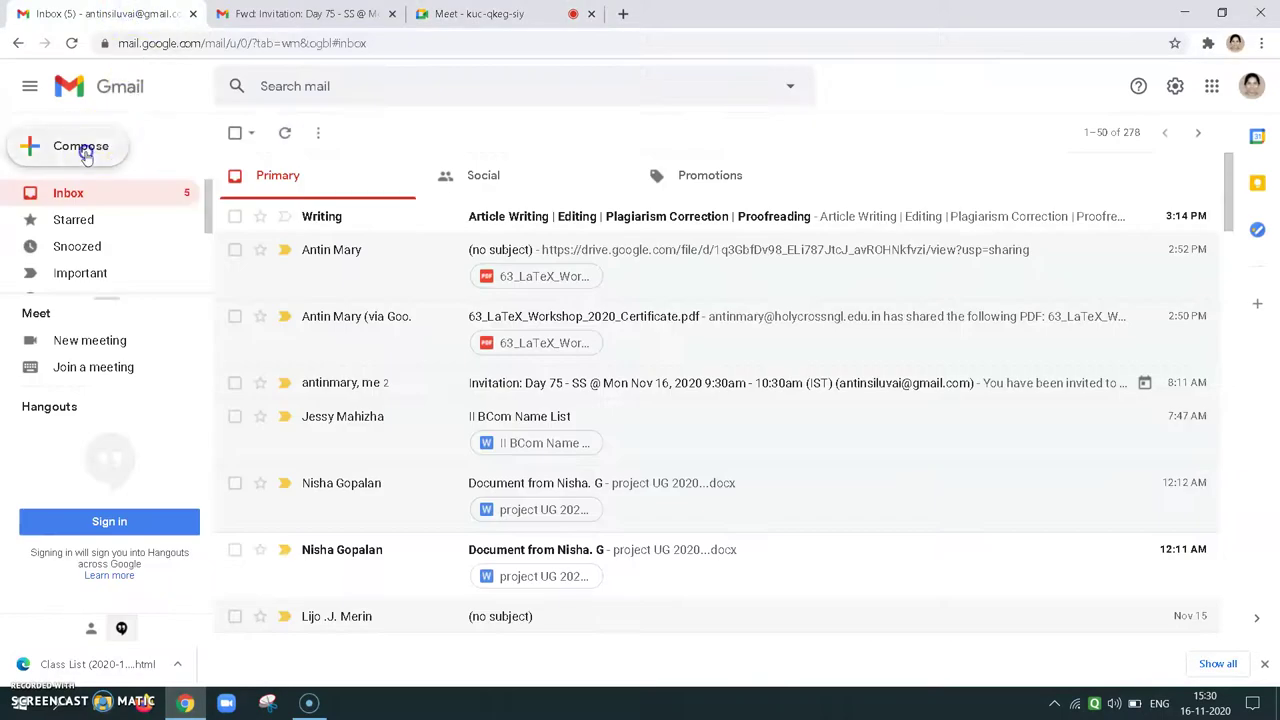
left_click(83, 152)
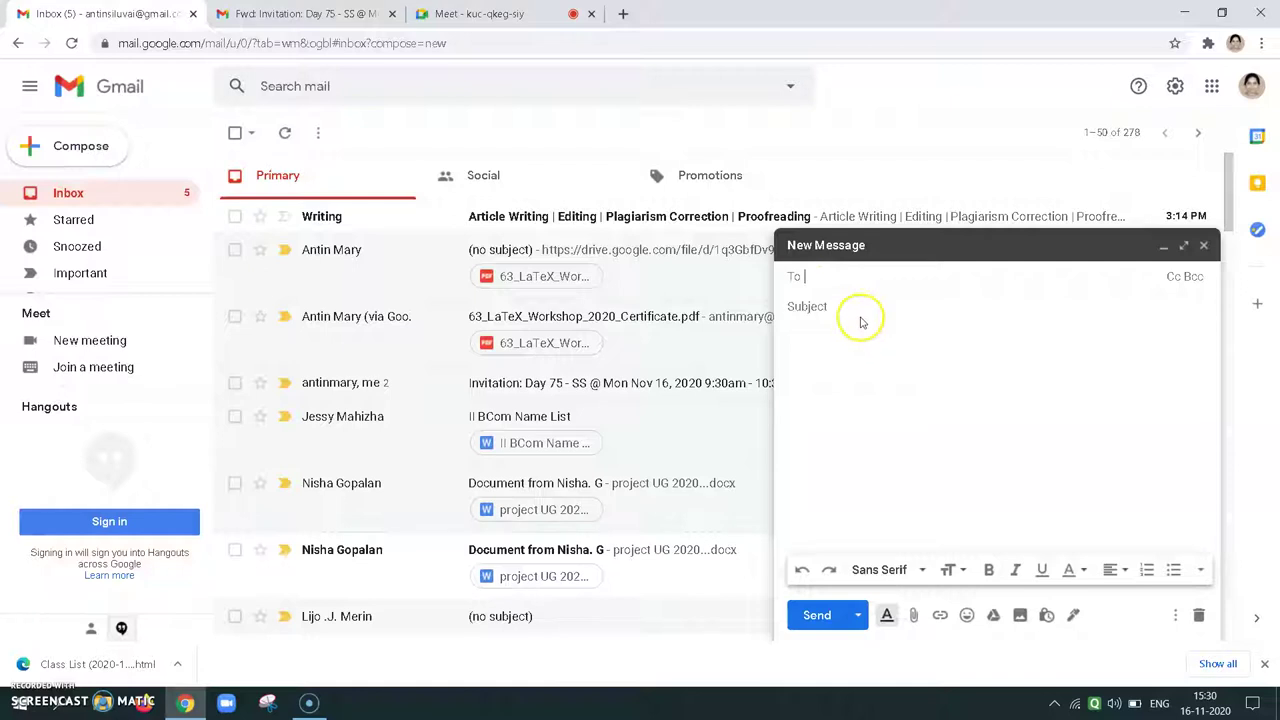
type("ant")
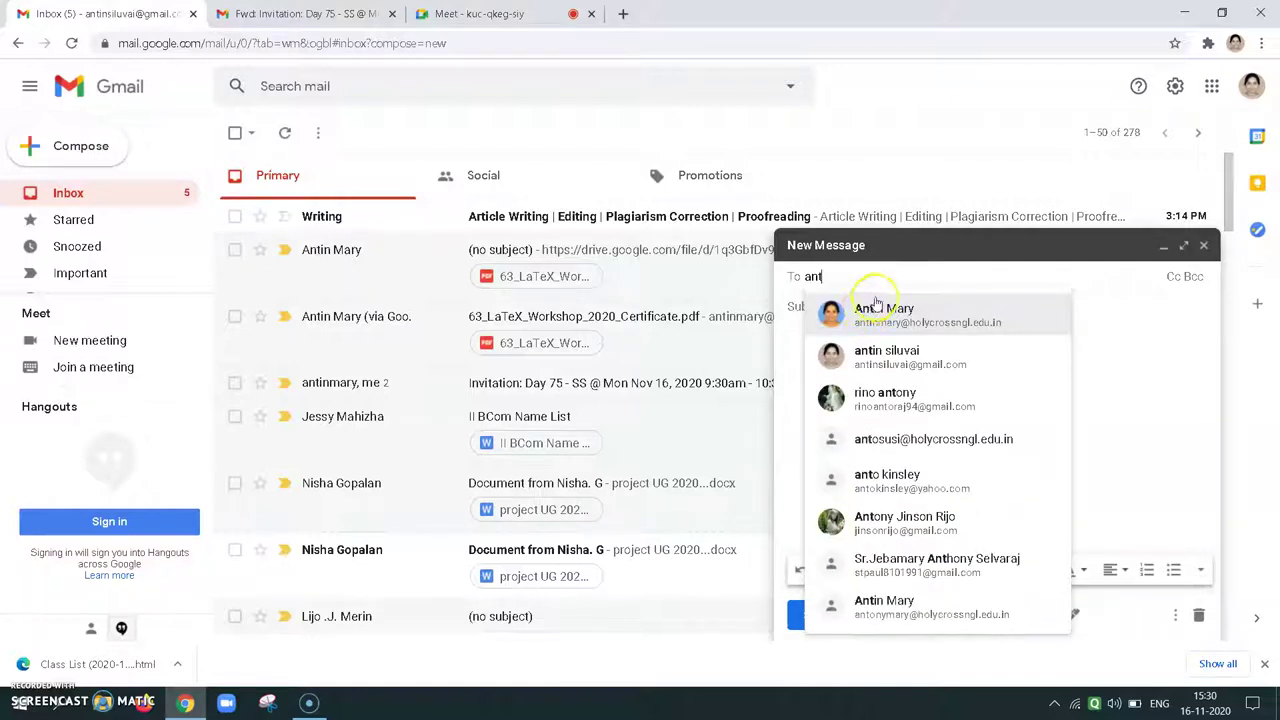
left_click(868, 314)
left_click(842, 340)
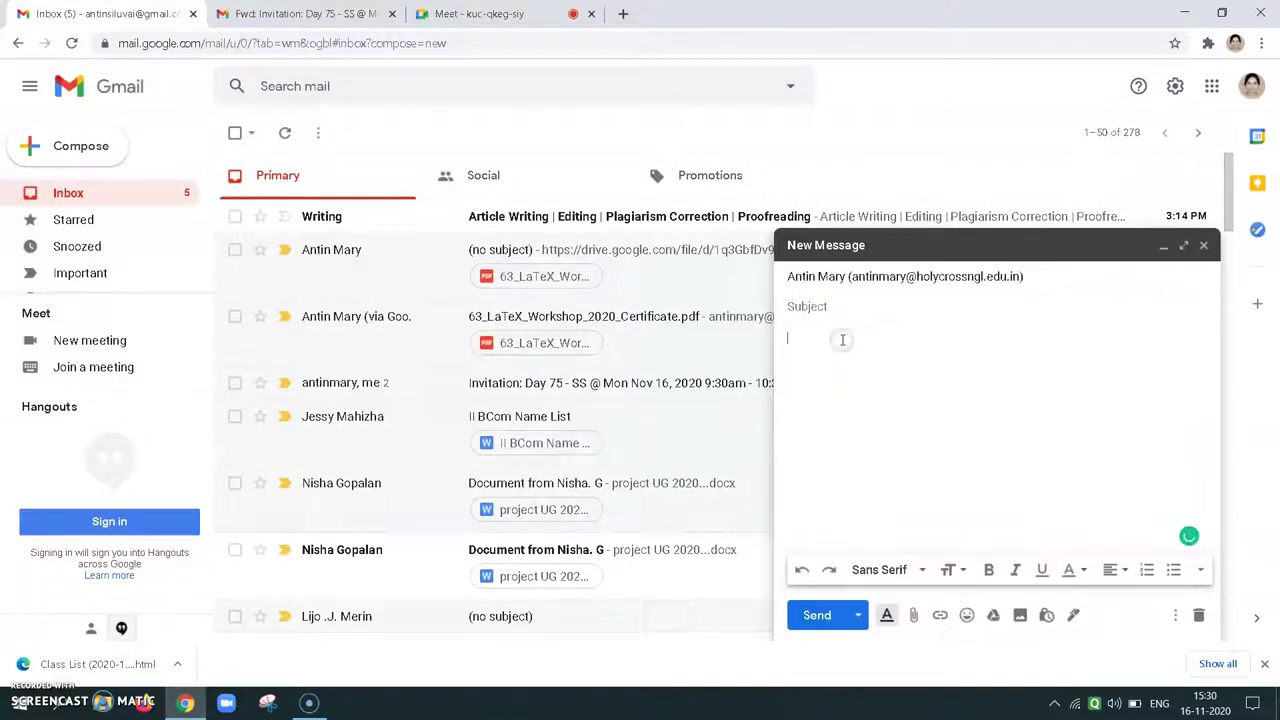
key("ctrl+v")
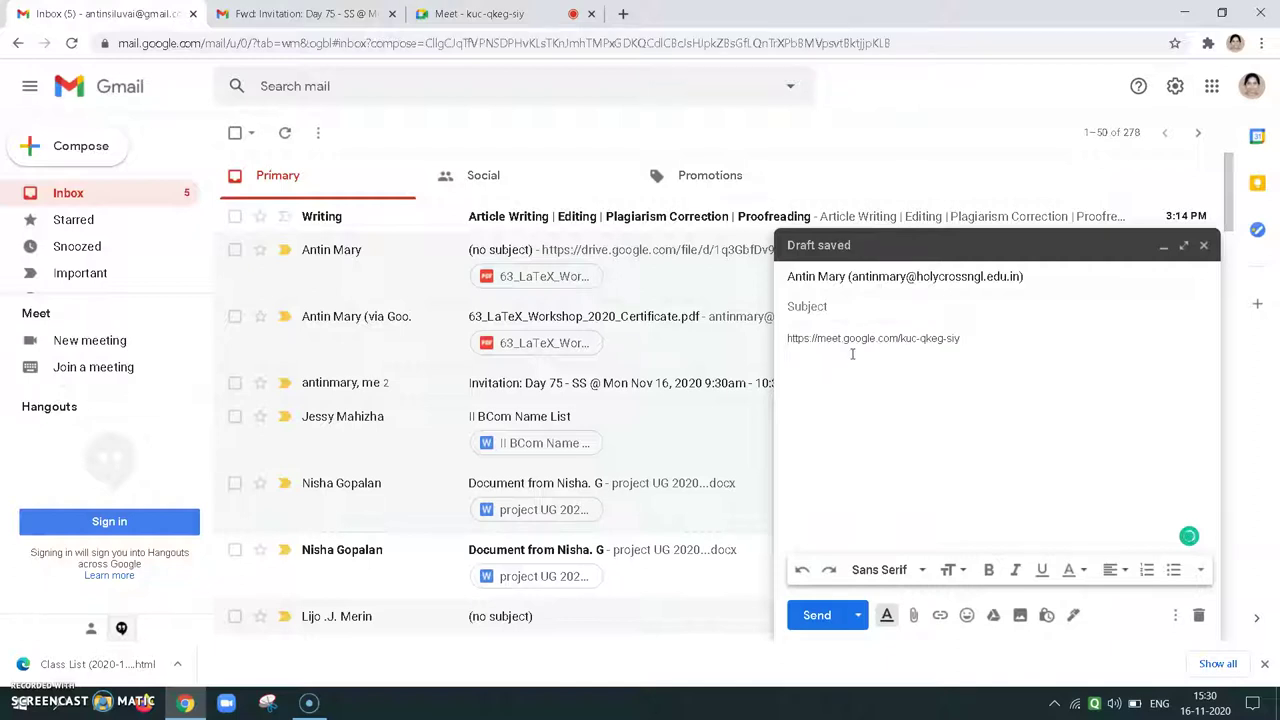
left_click(822, 612)
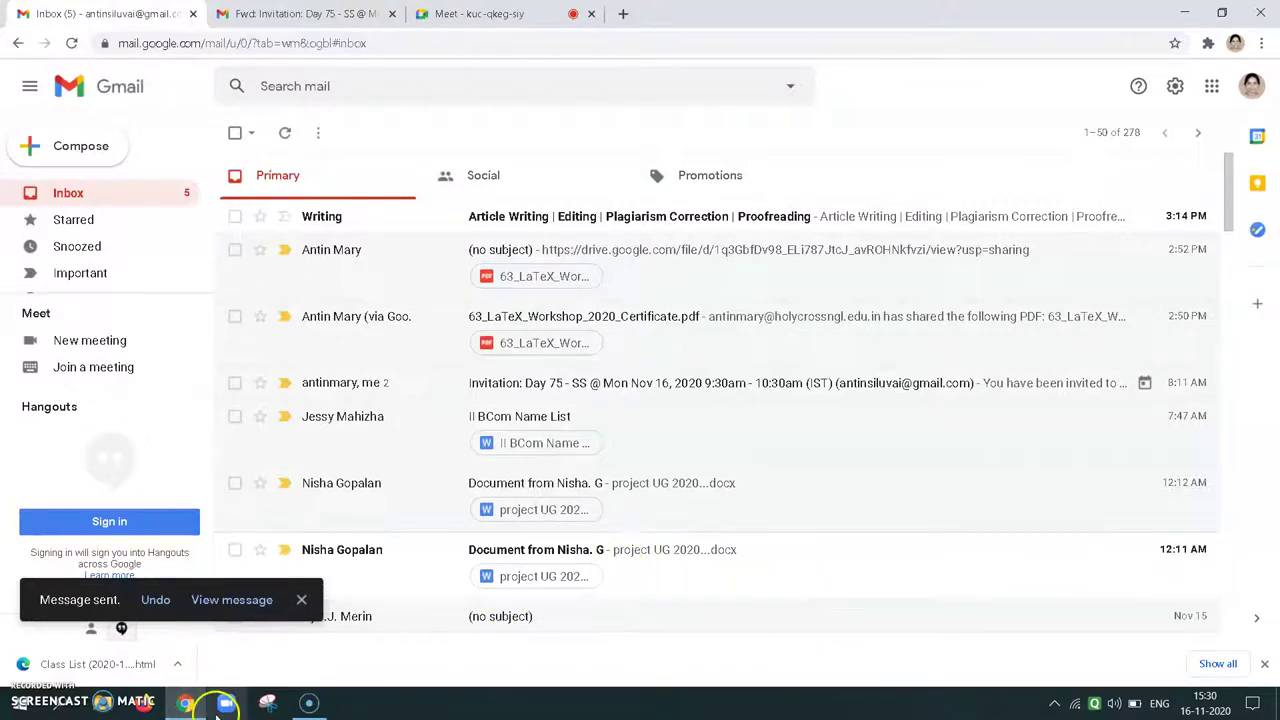
mouse_move(186, 706)
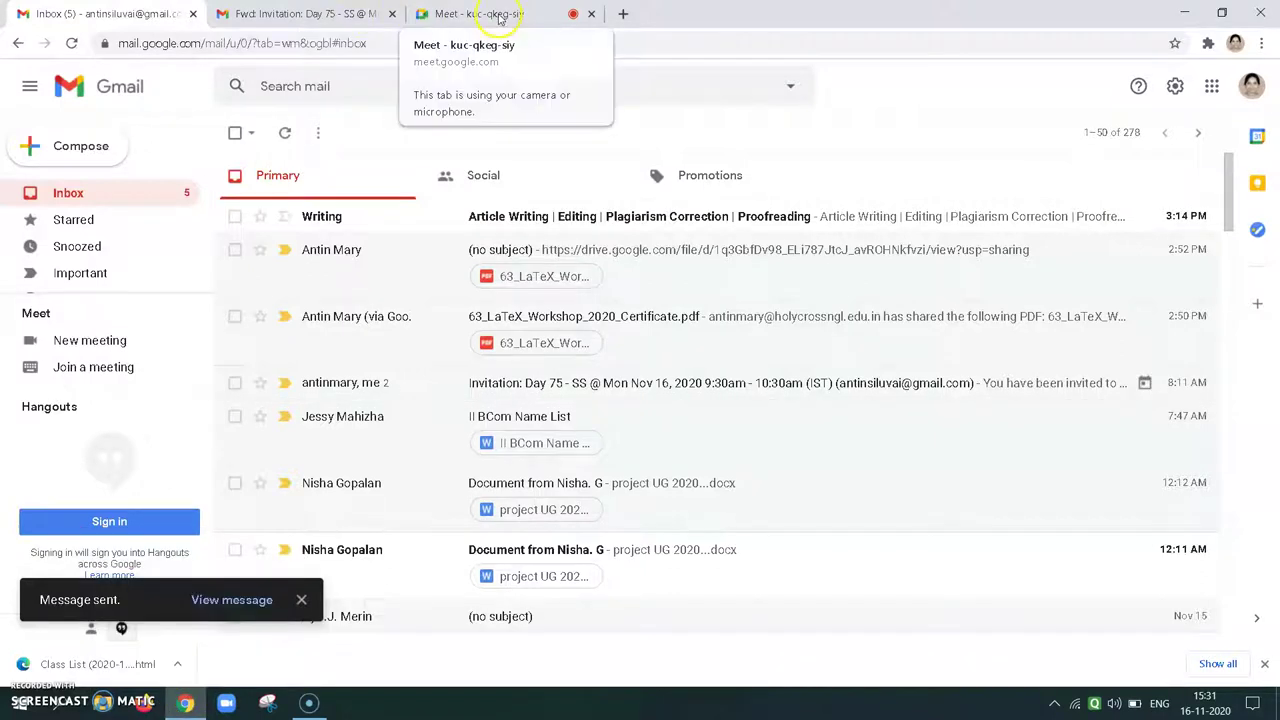
left_click(440, 15)
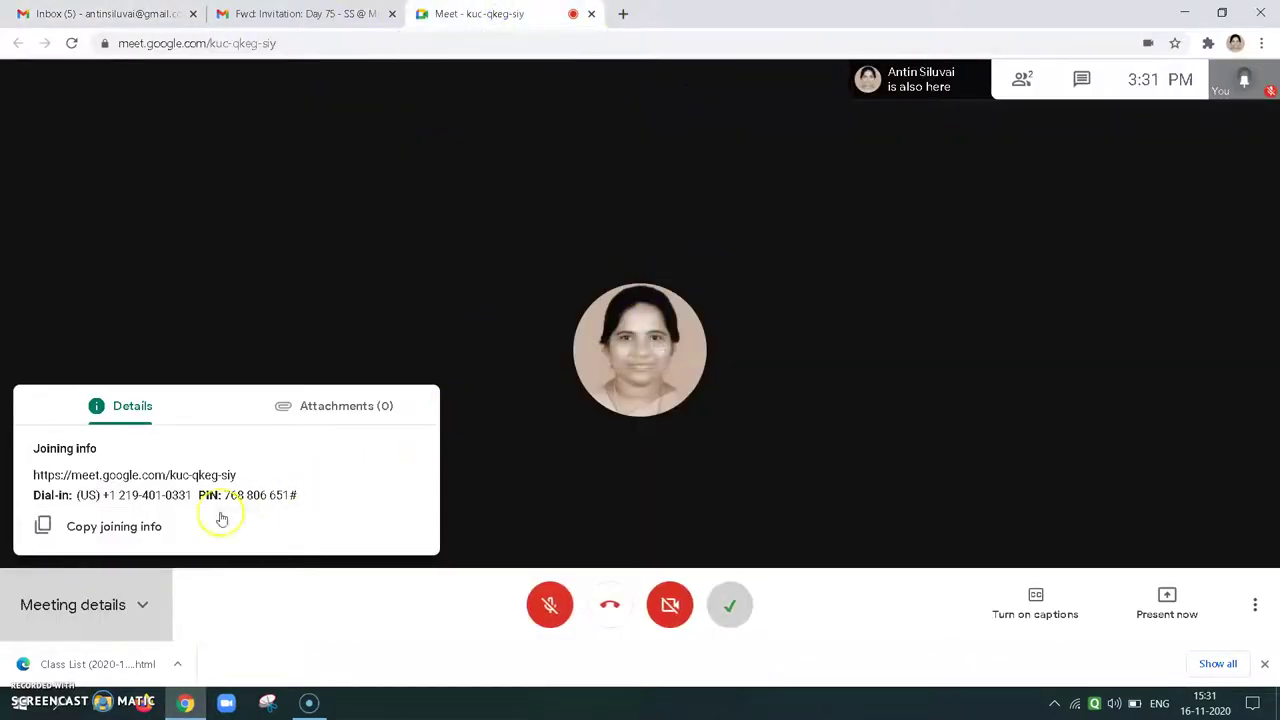
- Collapse the Meeting details joining info panel in the call
left_click(143, 608)
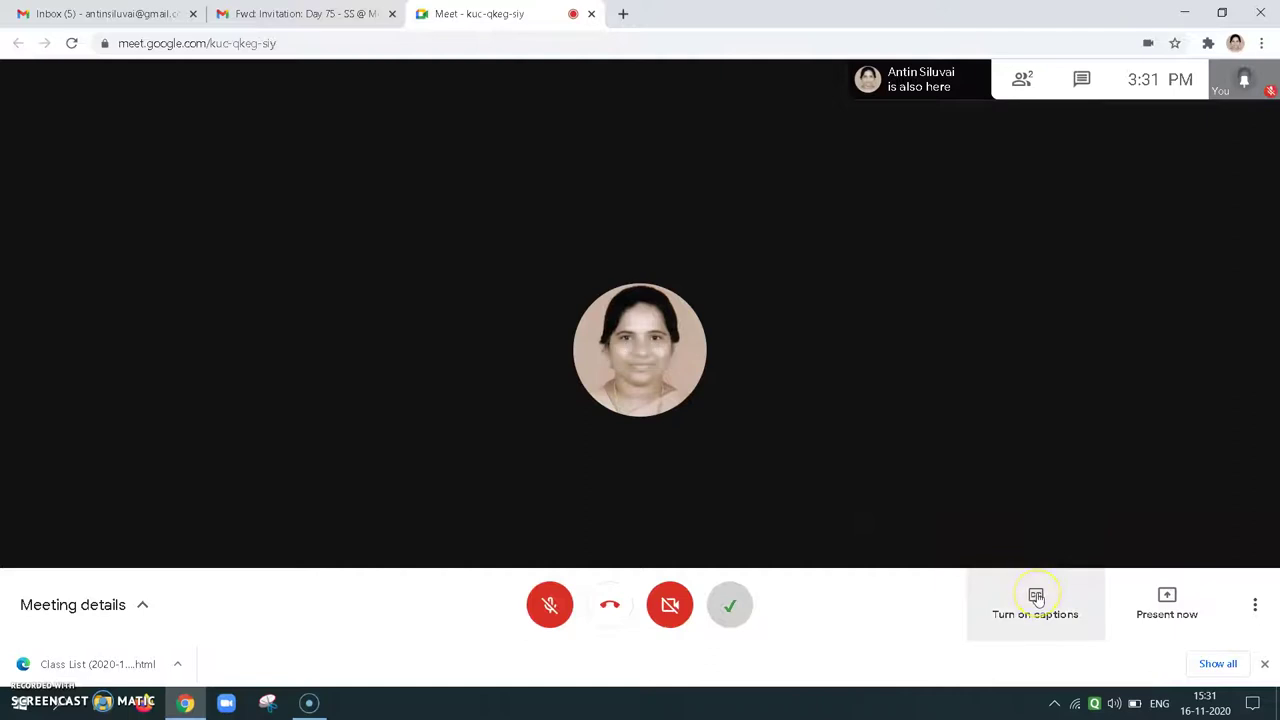
left_click(1167, 598)
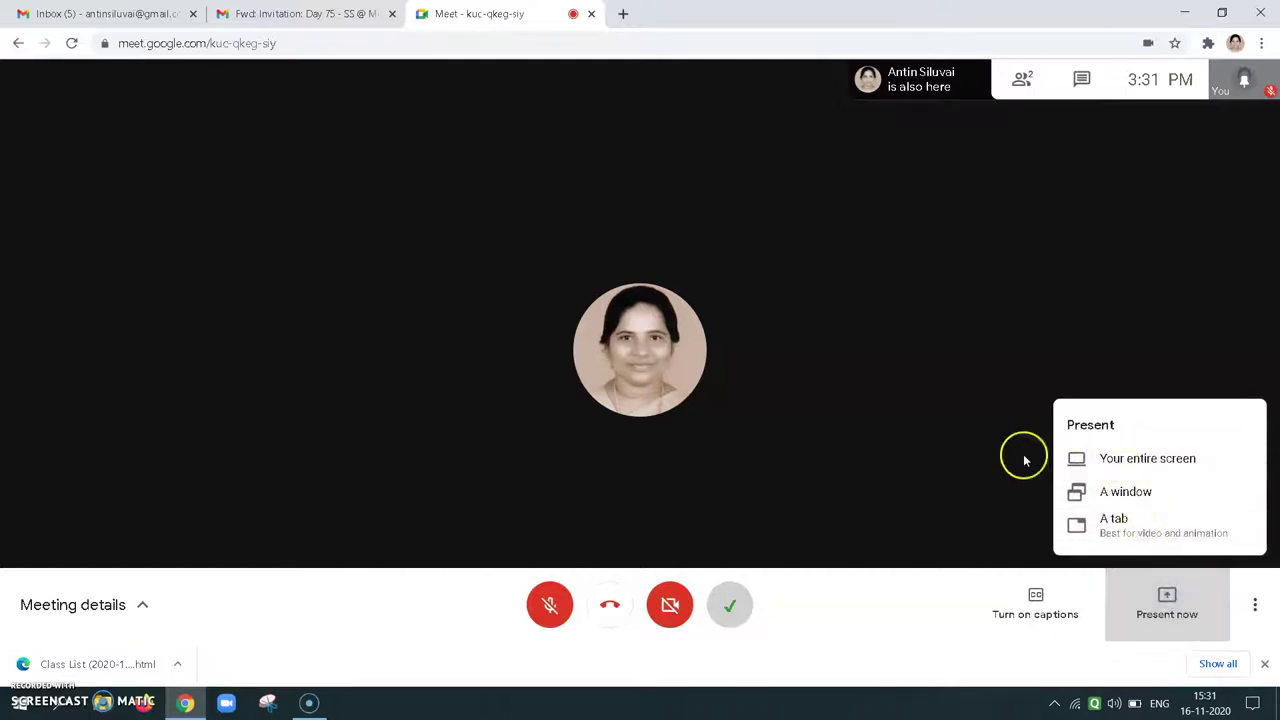
left_click(982, 459)
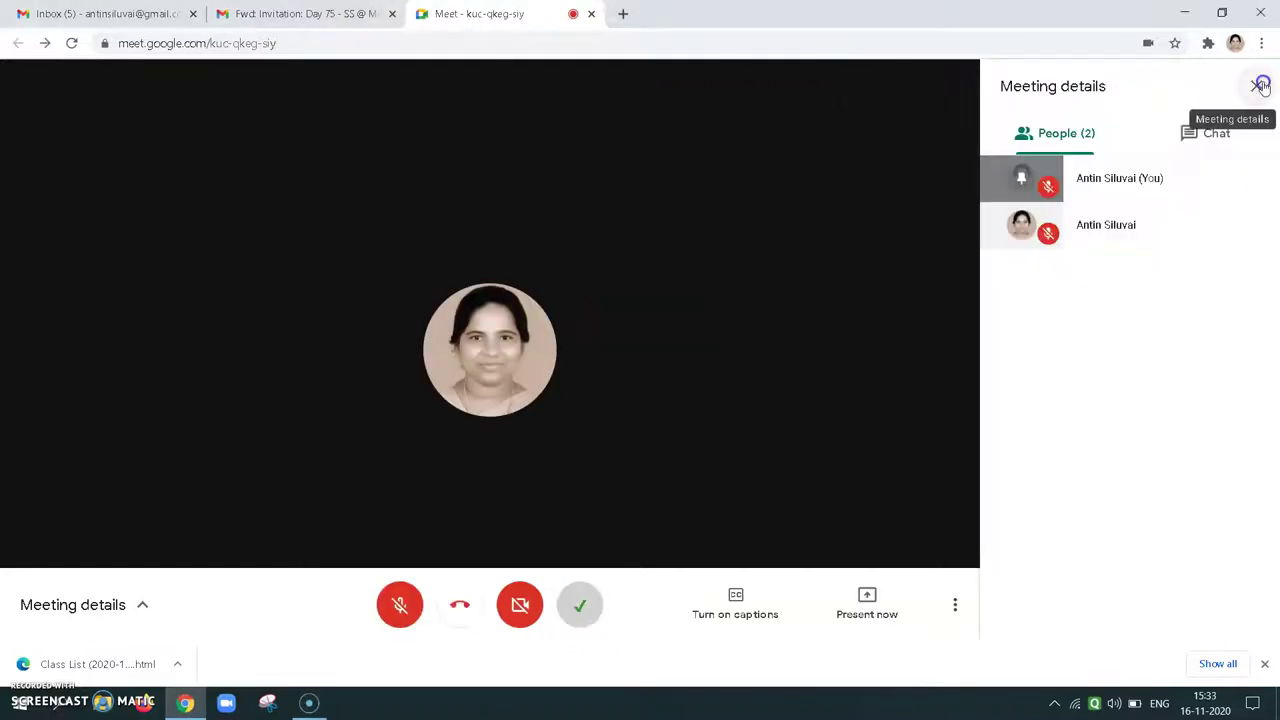
left_click(1260, 88)
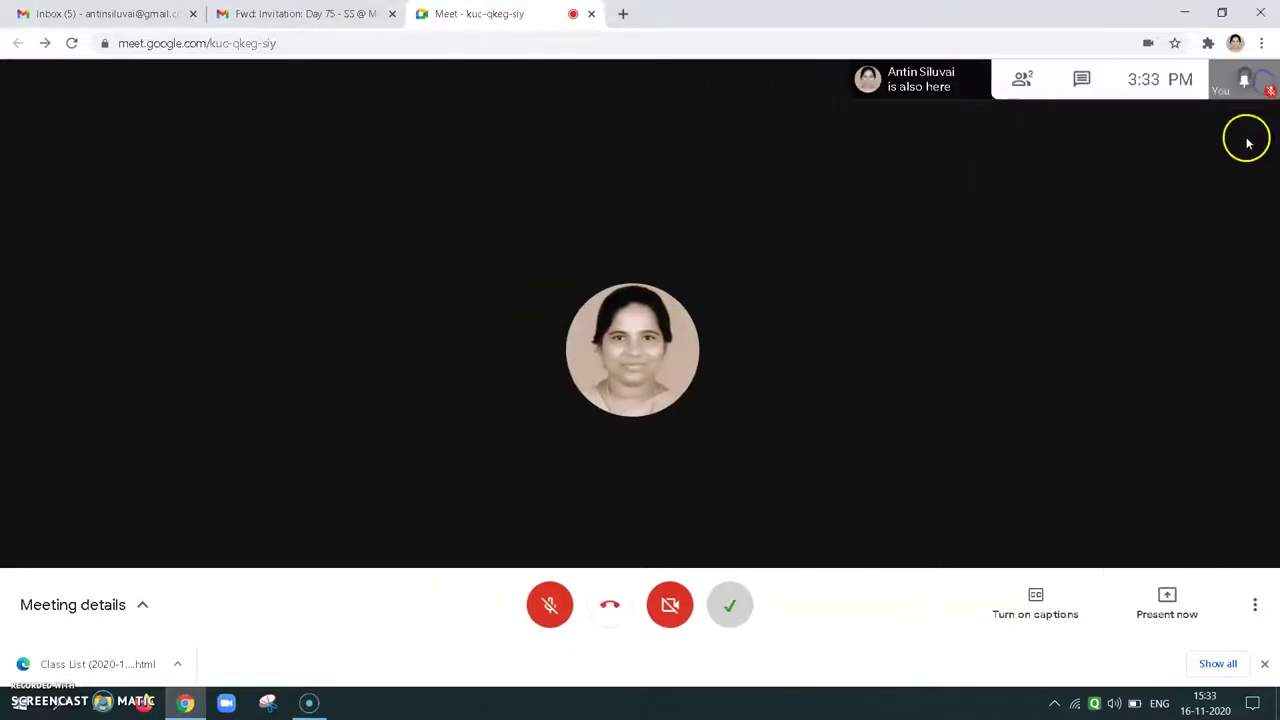
left_click(1254, 604)
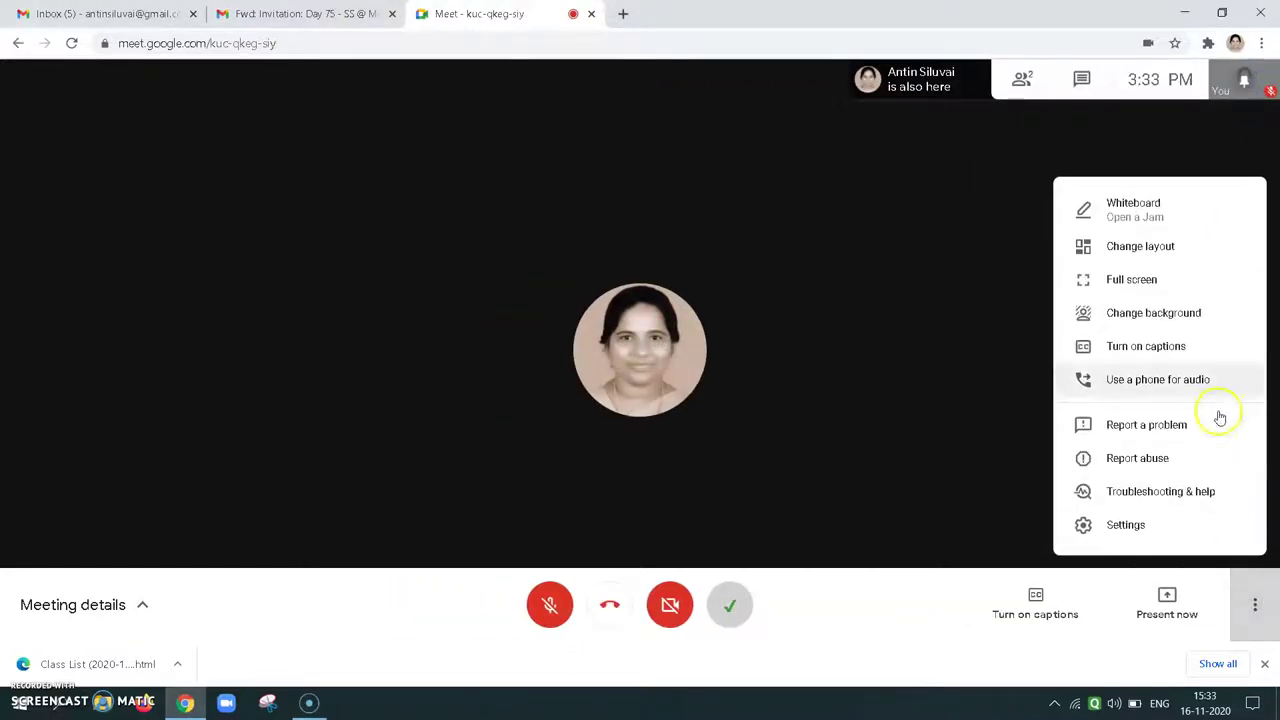
left_click(1134, 281)
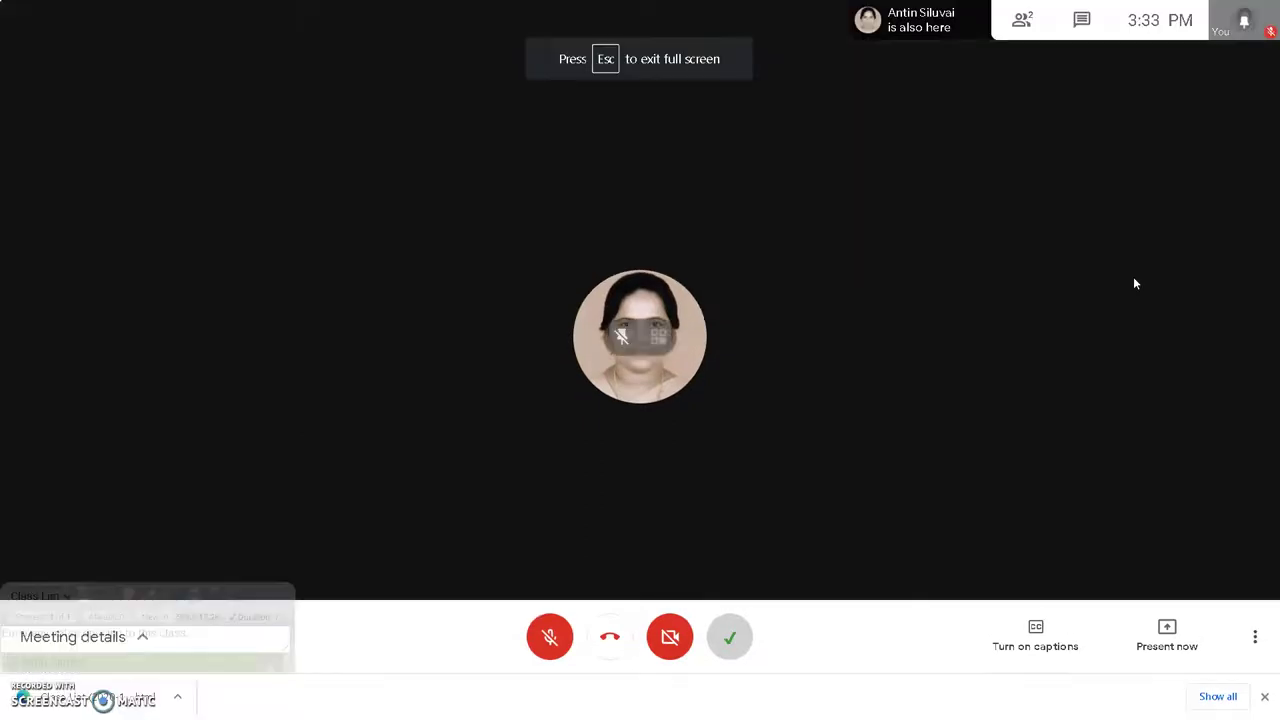
left_click(1258, 638)
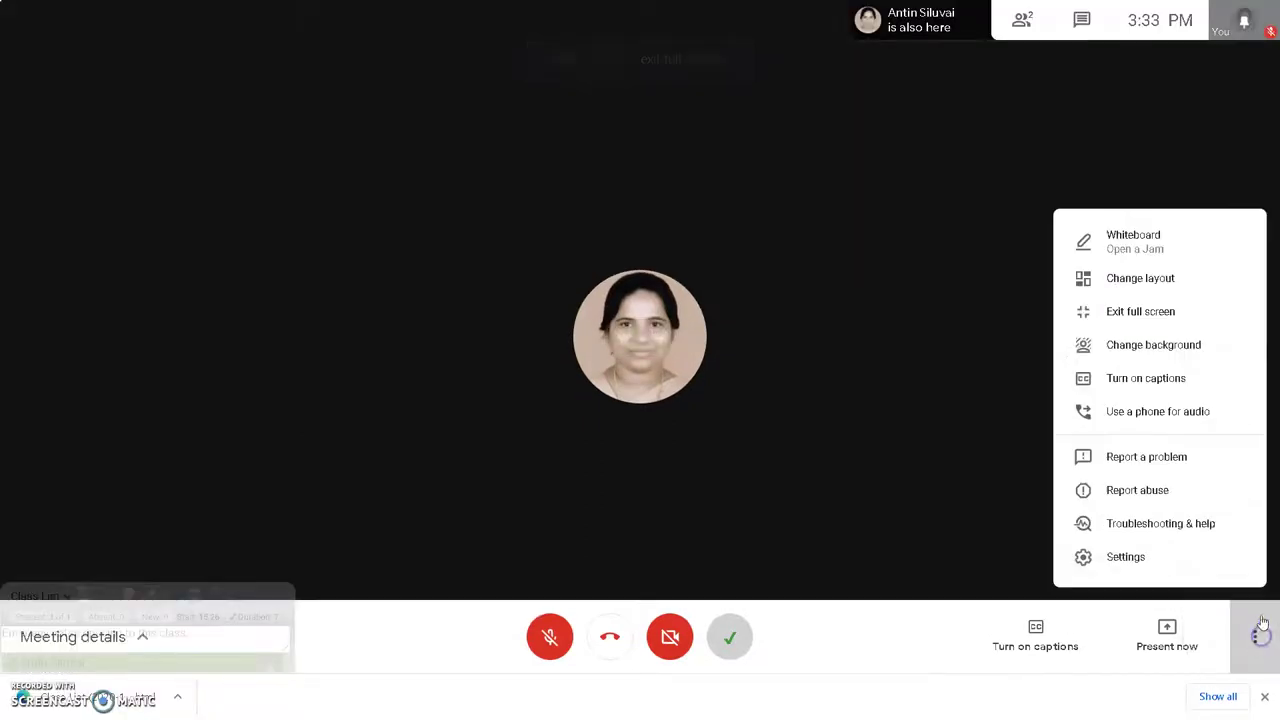
left_click(1146, 313)
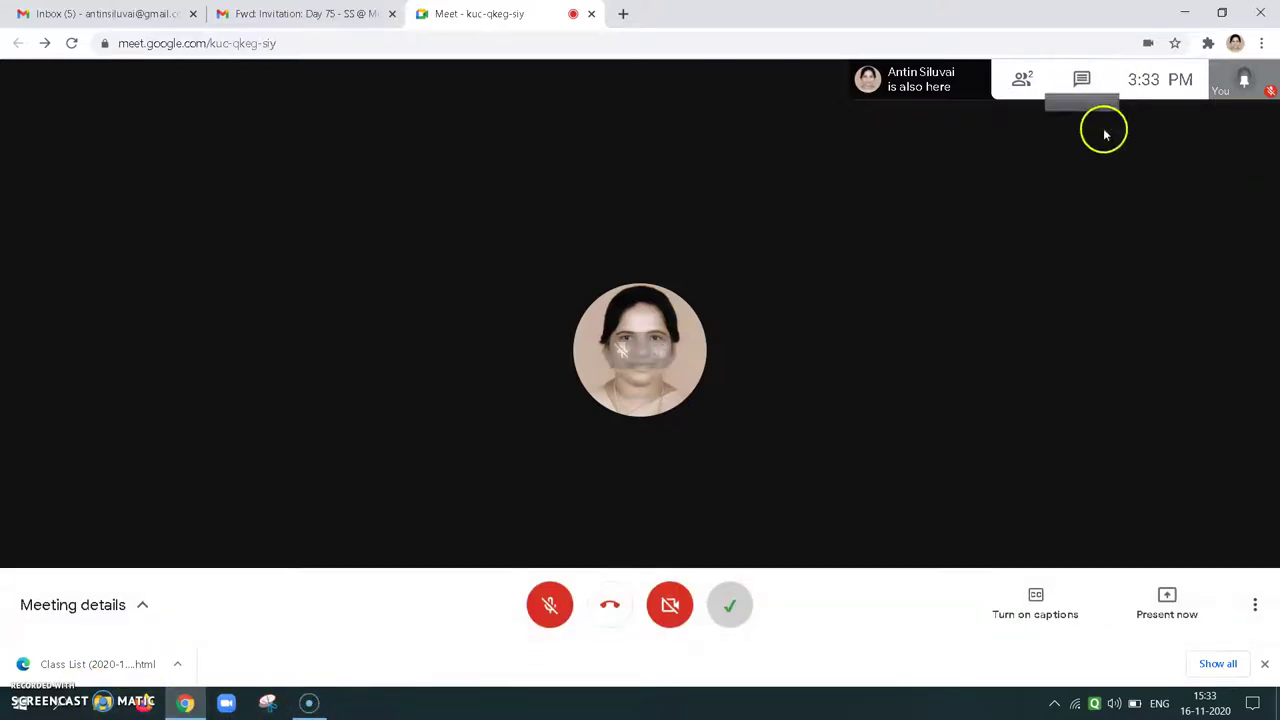
left_click(1255, 604)
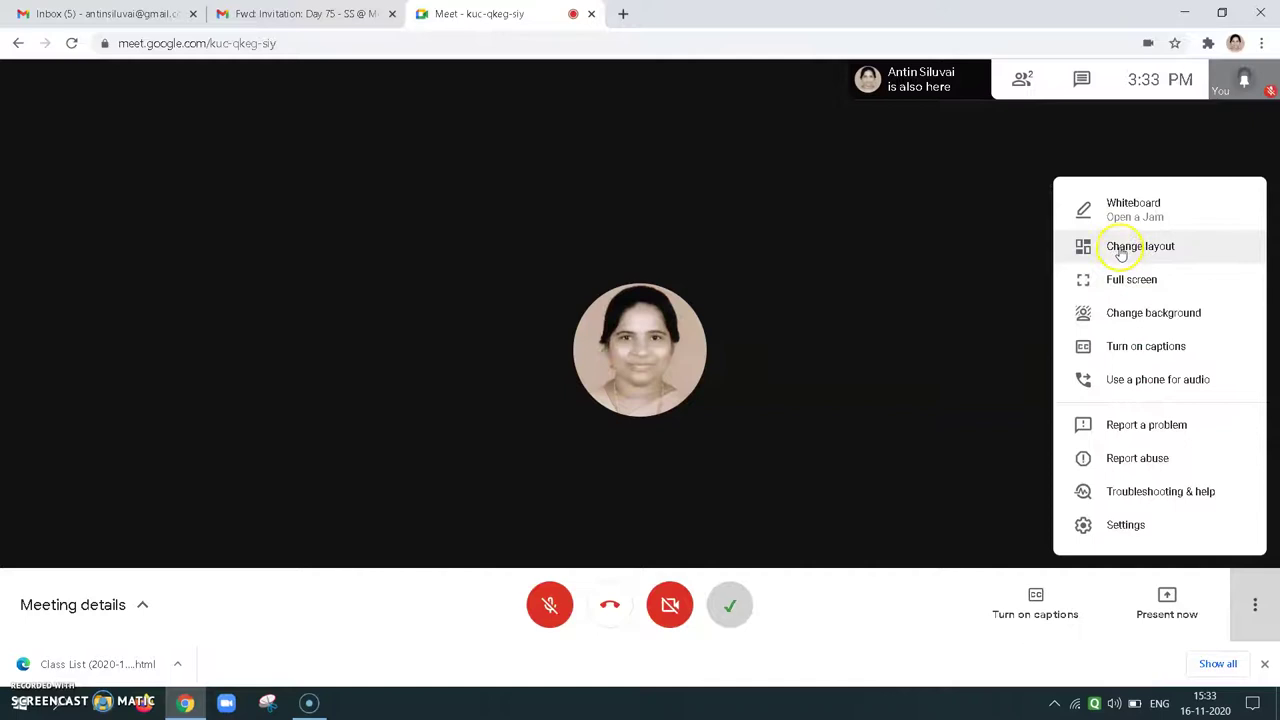
- Look over the Change layout choices and close them, keeping Auto
left_click(1088, 250)
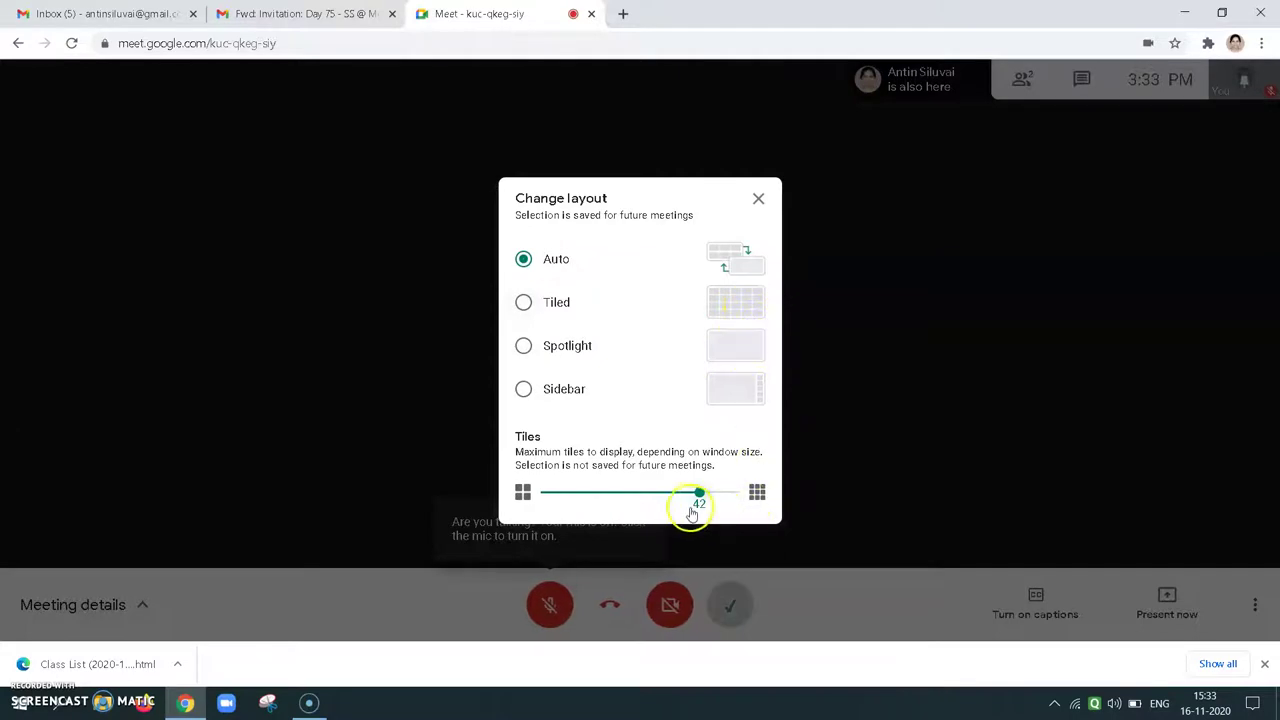
left_click(760, 198)
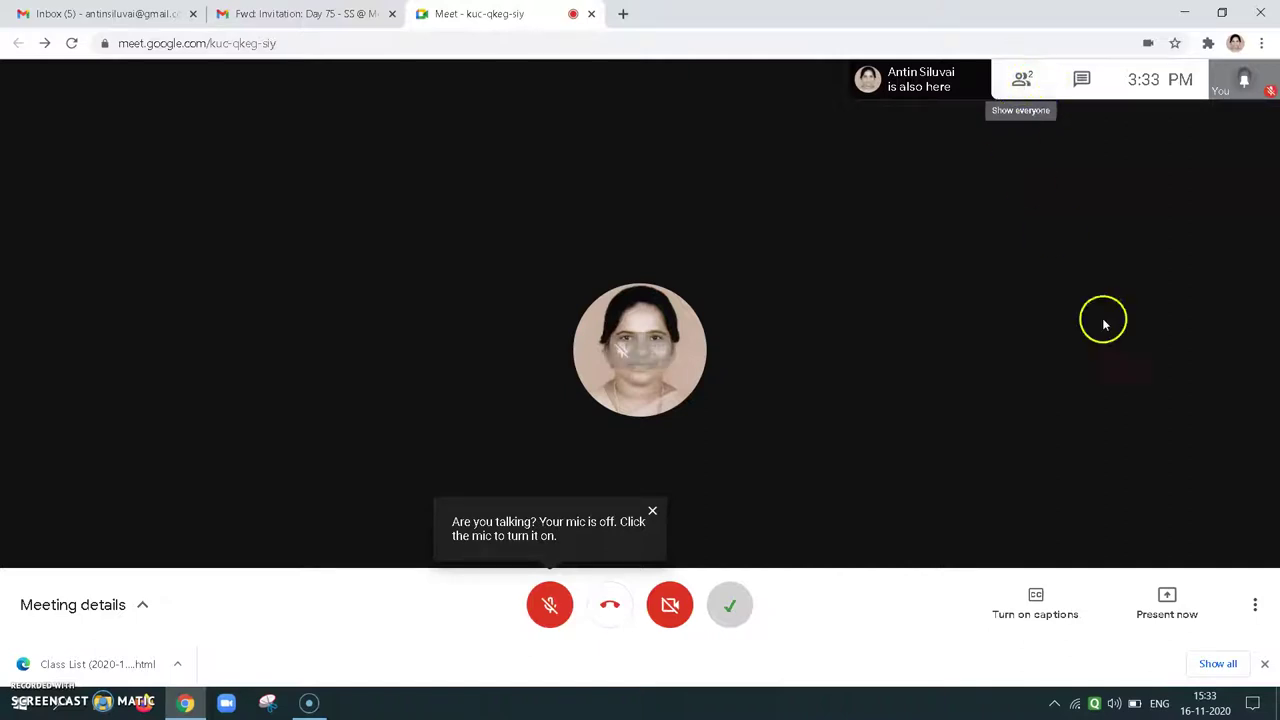
left_click(1255, 600)
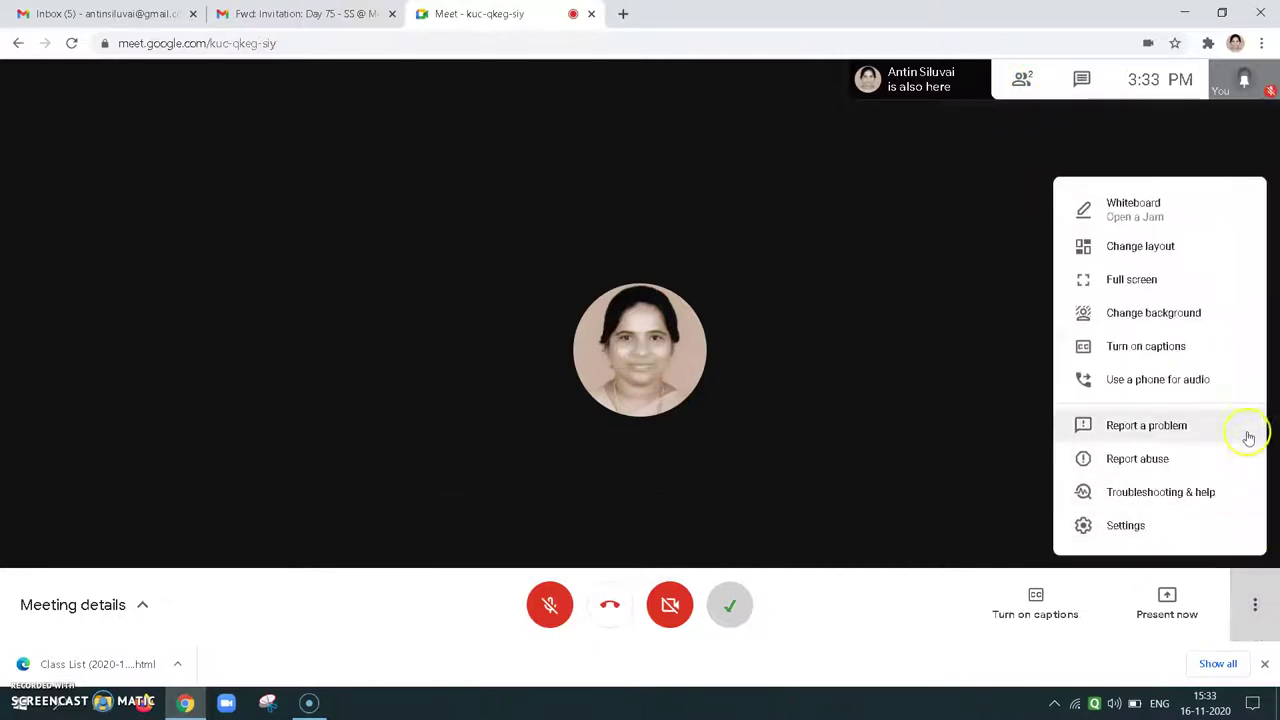
- Scroll through the virtual backgrounds and close the panel without applying one
left_click(1158, 315)
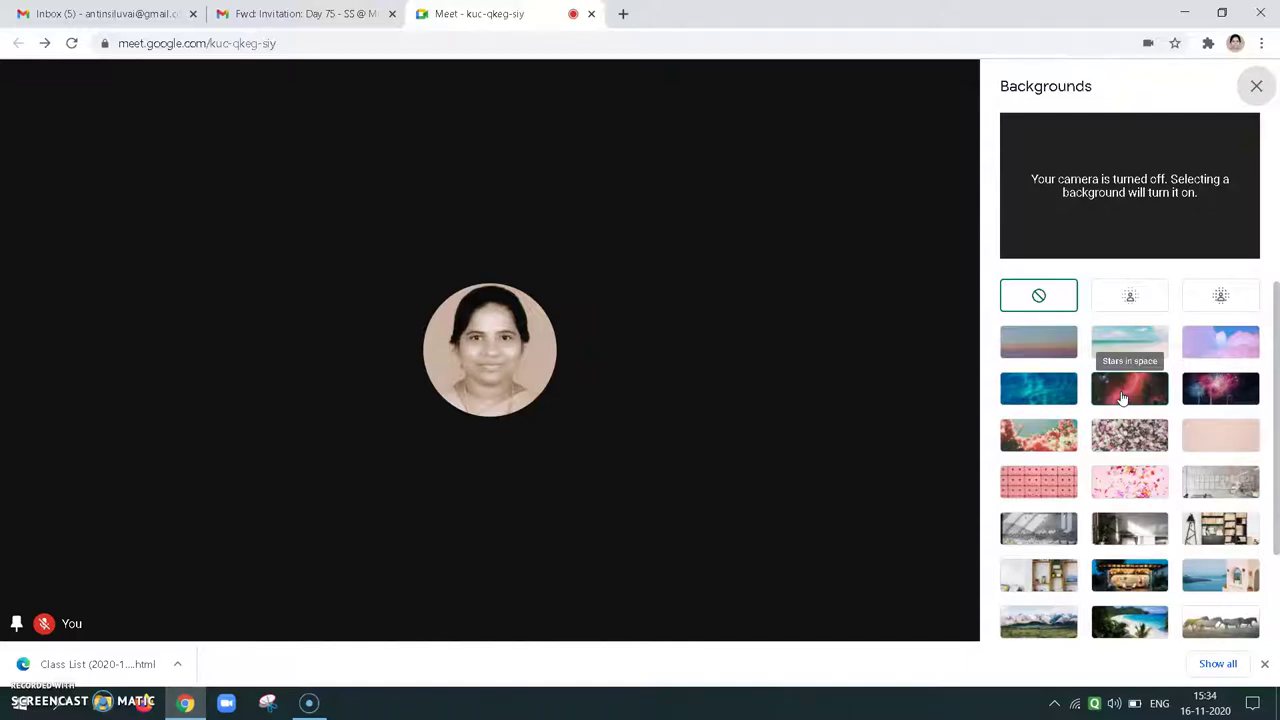
scroll(1163, 625, "down", 2)
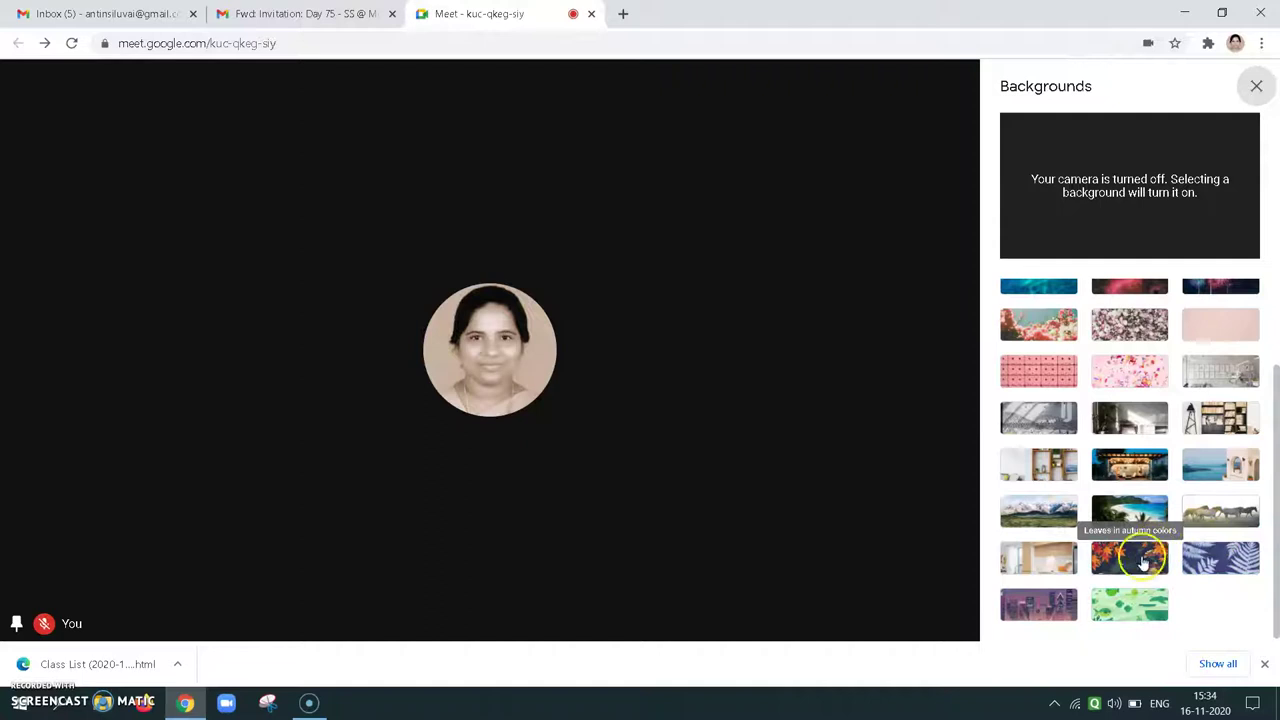
left_click(1257, 85)
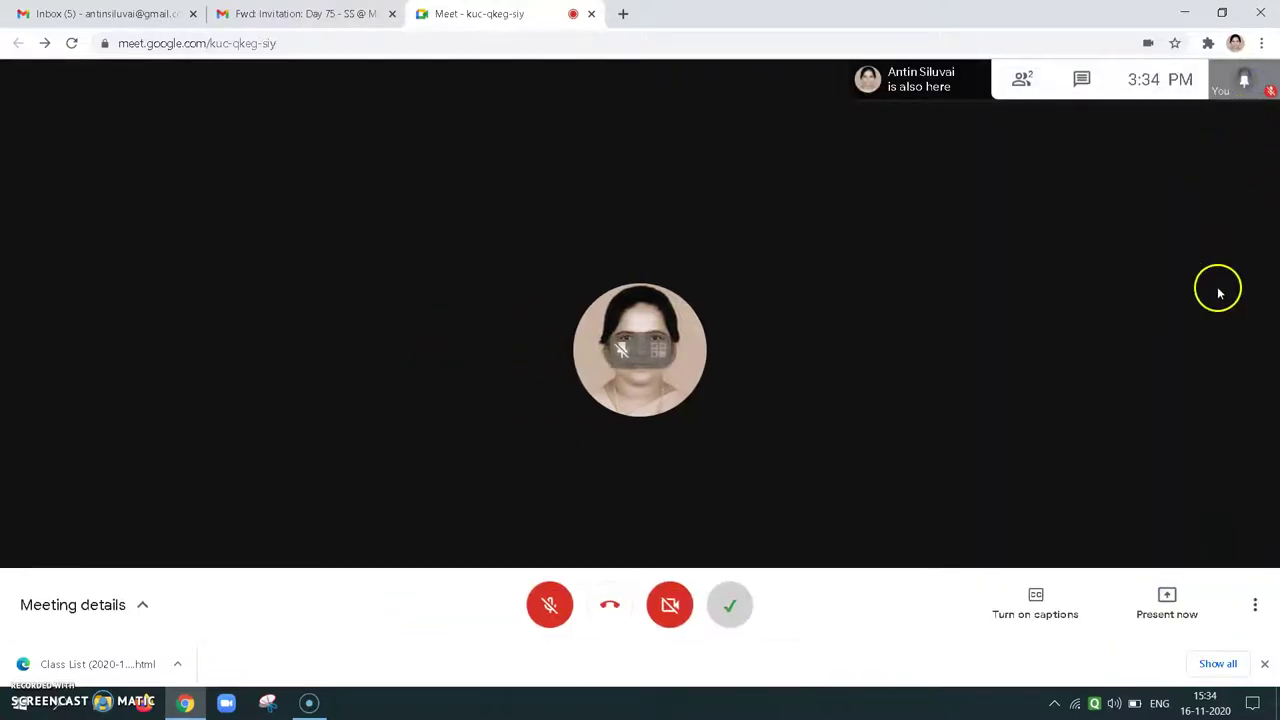
left_click(1254, 610)
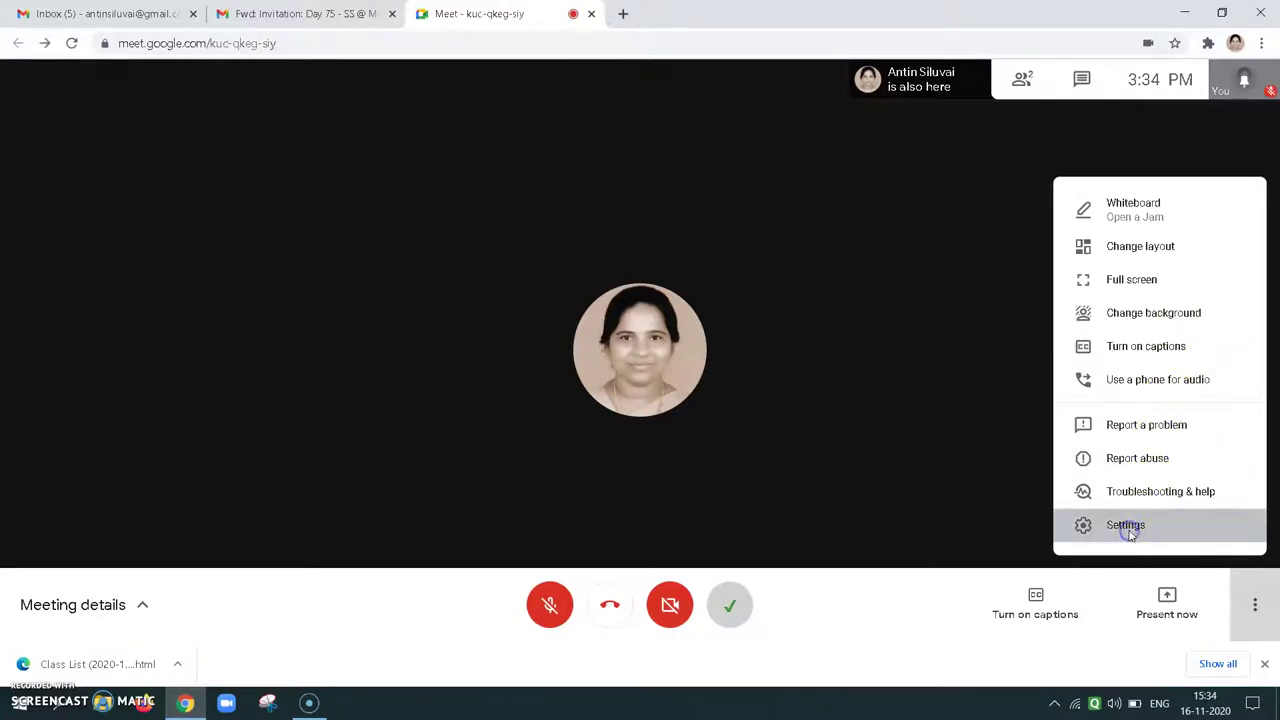
- Open Settings and look through the Video and General tabs, then return to Audio
left_click(1128, 533)
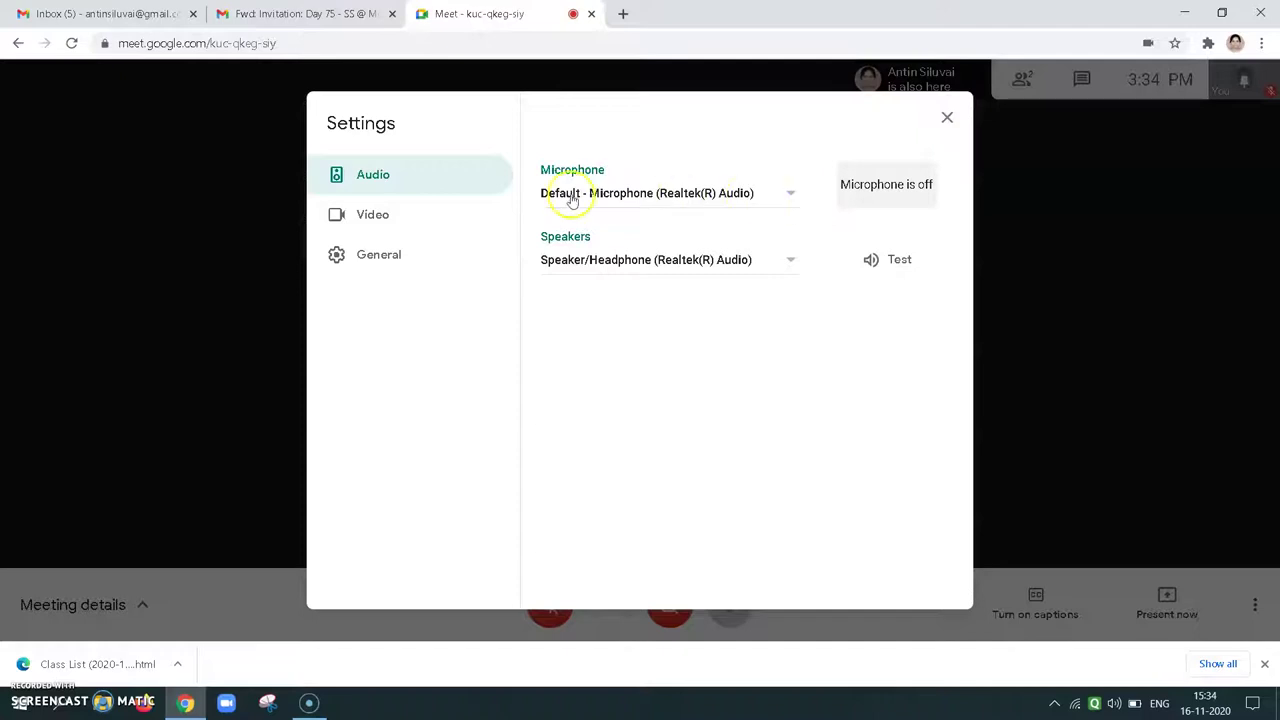
left_click(400, 215)
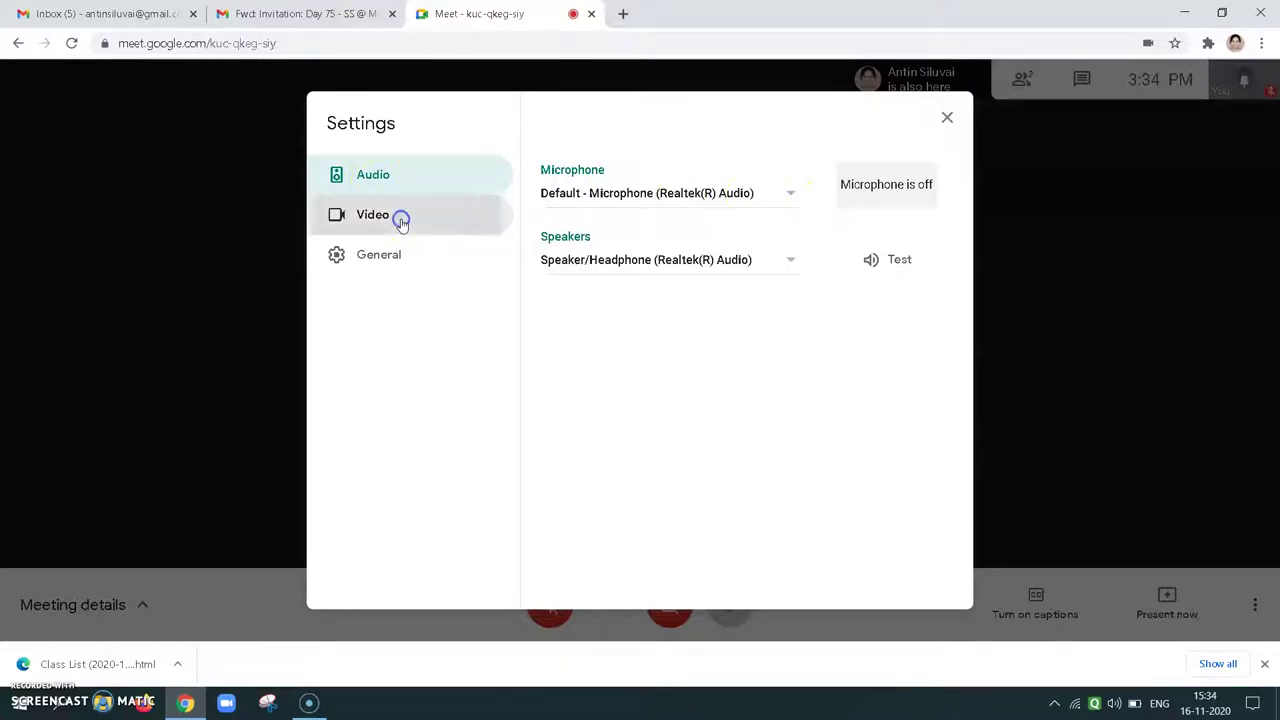
left_click(399, 258)
left_click(372, 177)
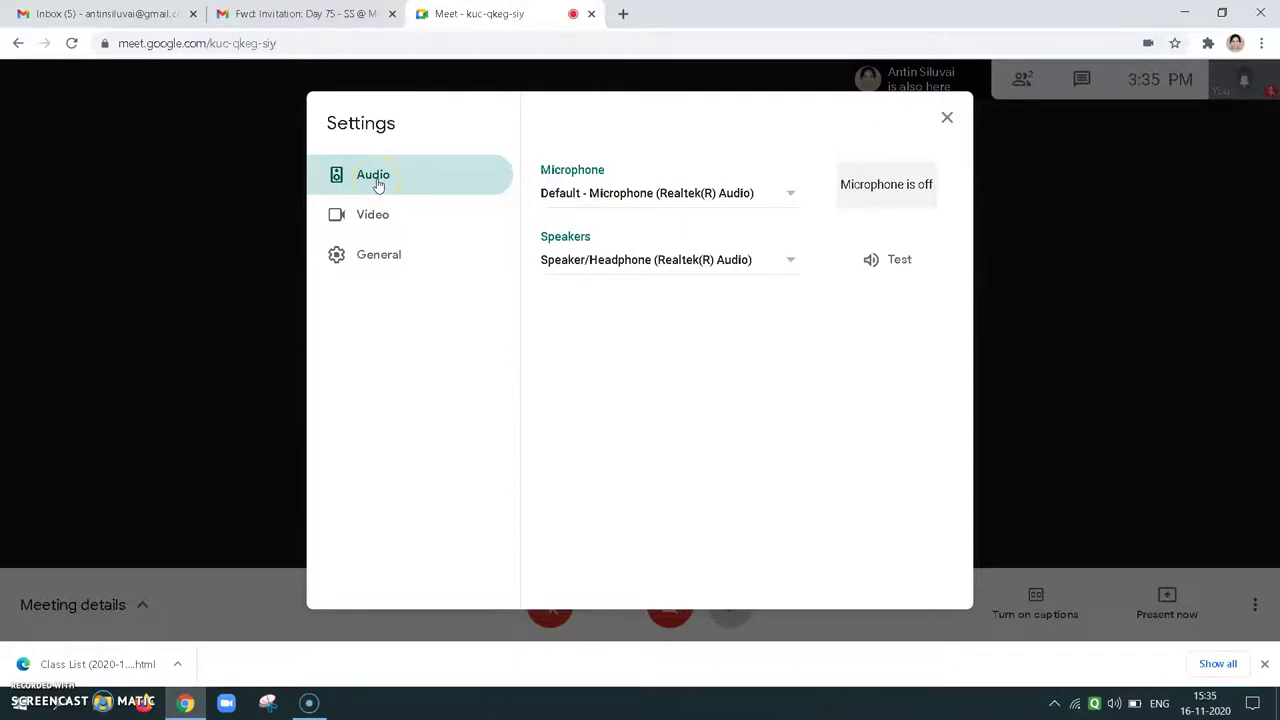
- Check the microphone list and camera settings, keep Default microphone, and close Settings
left_click(791, 201)
left_click(683, 367)
left_click(389, 212)
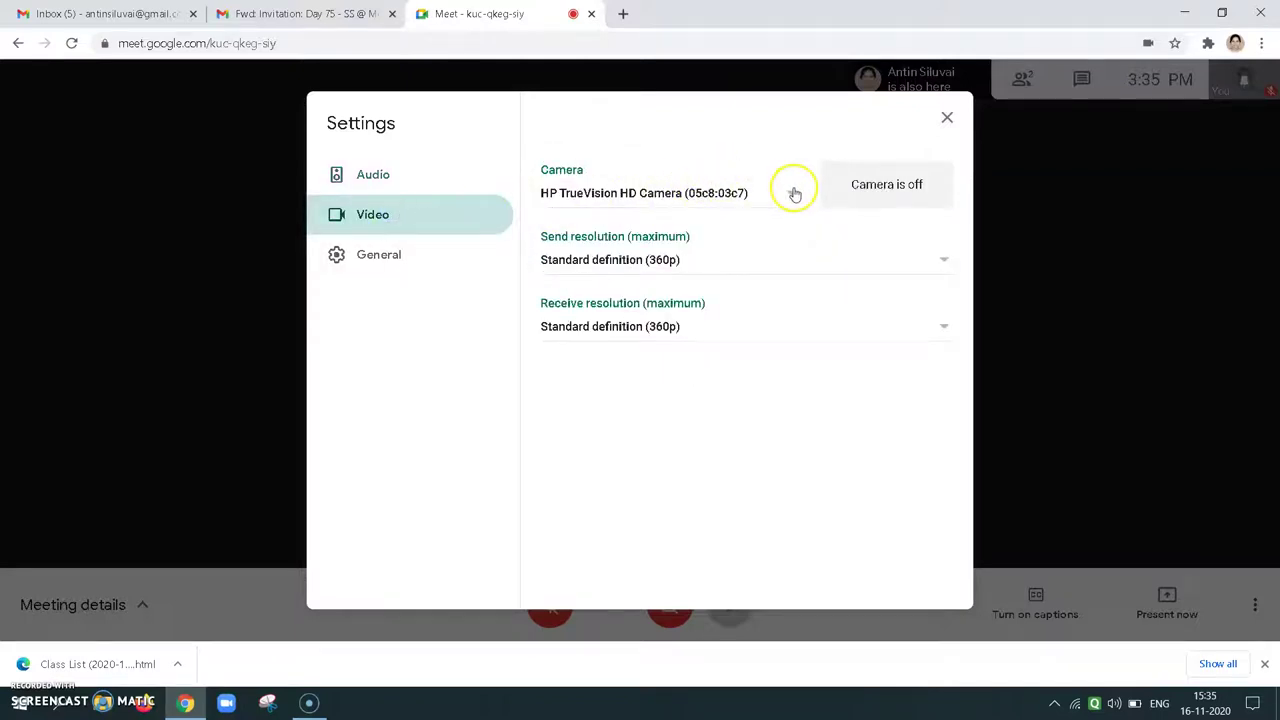
left_click(373, 177)
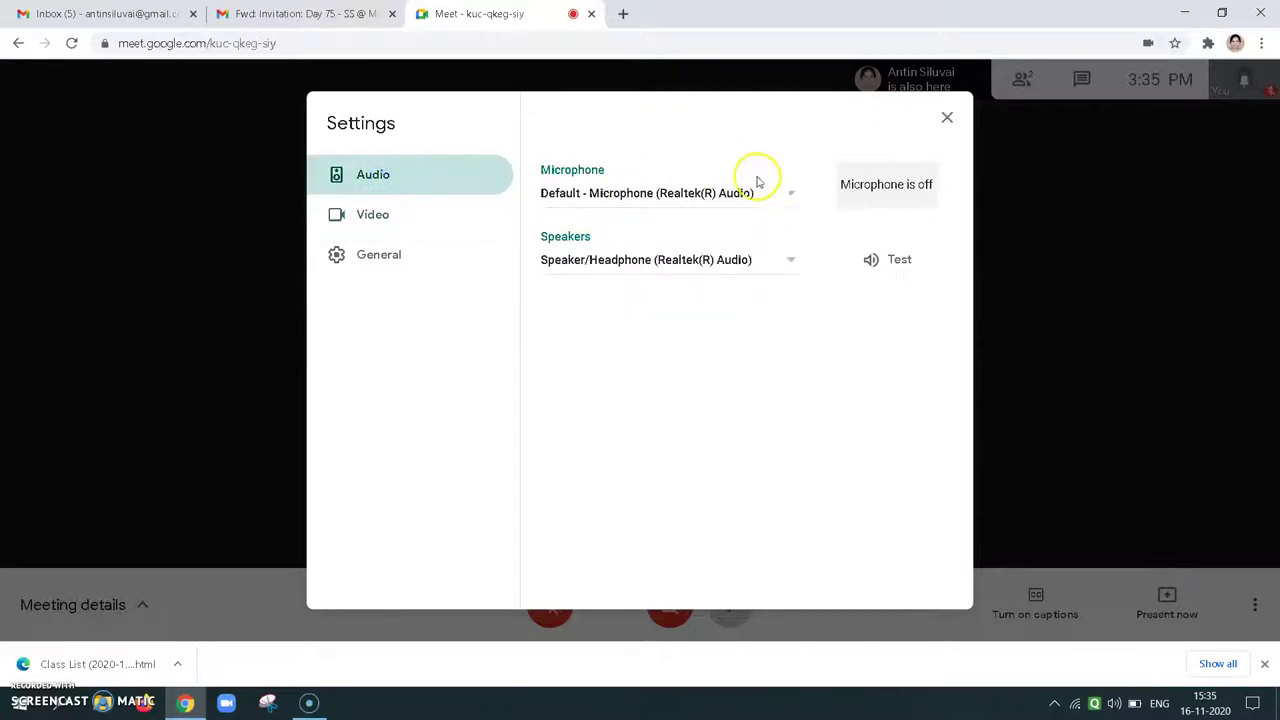
left_click(789, 194)
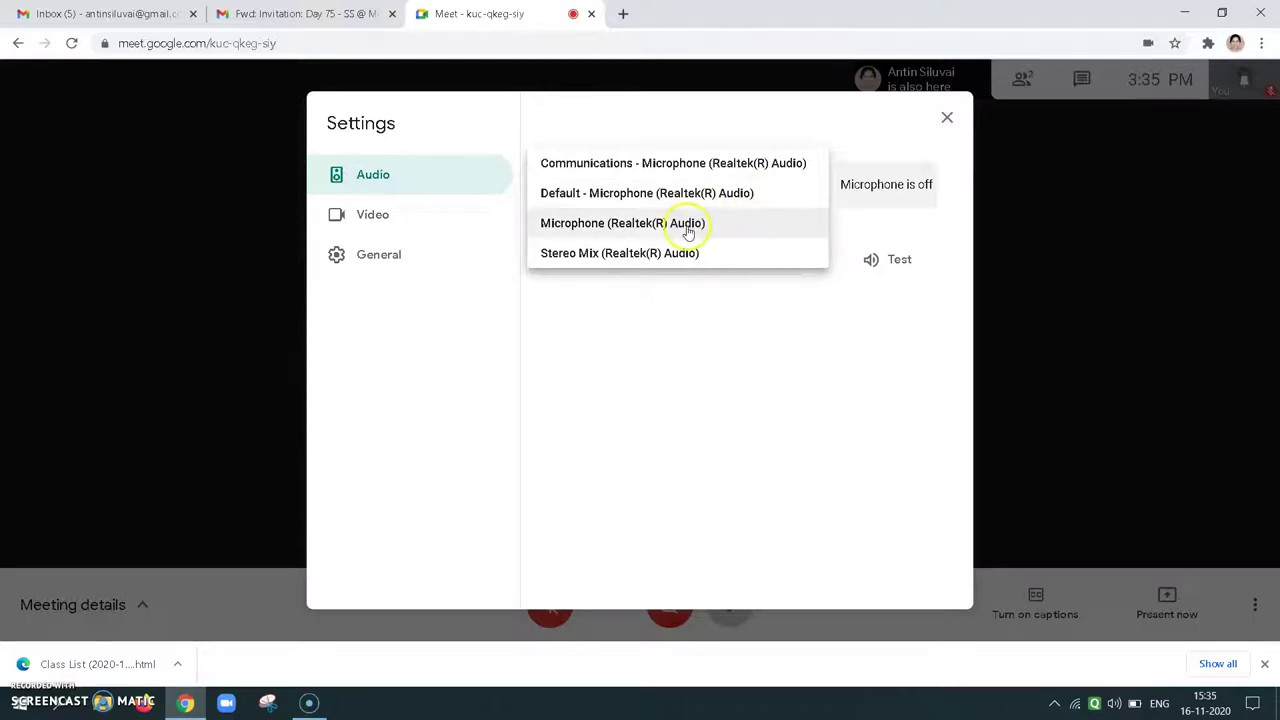
left_click(655, 390)
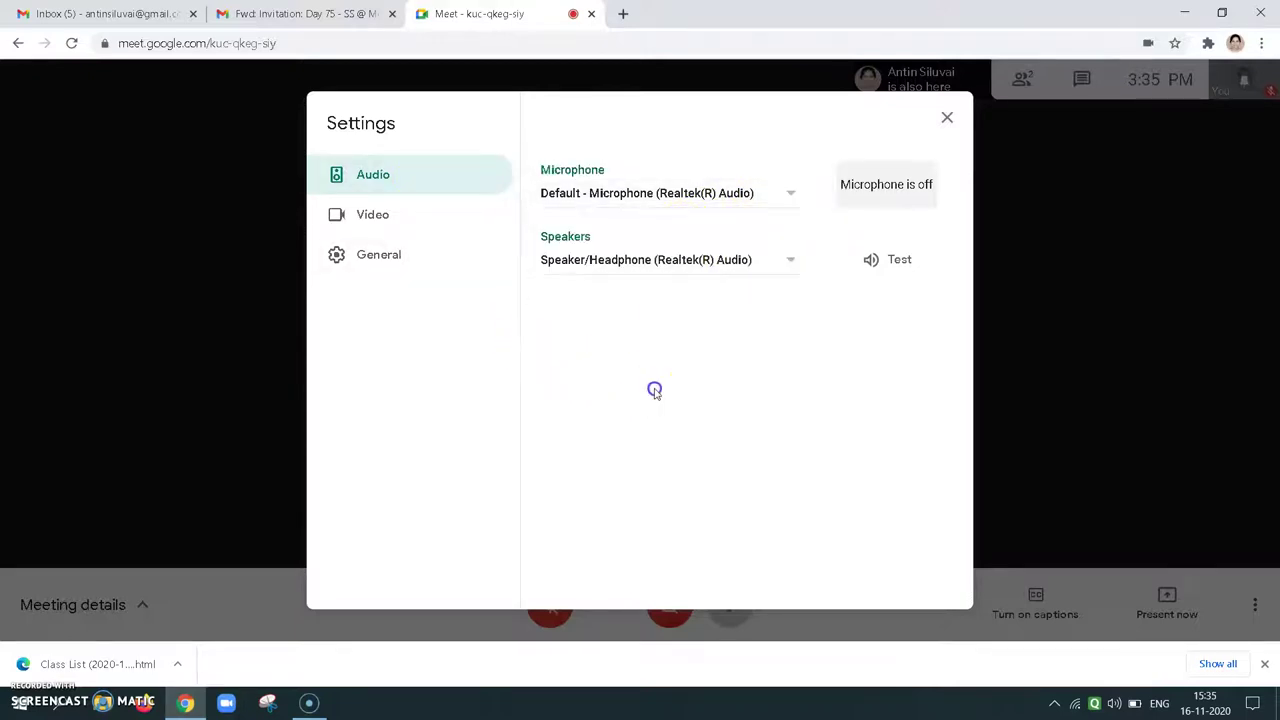
left_click(948, 120)
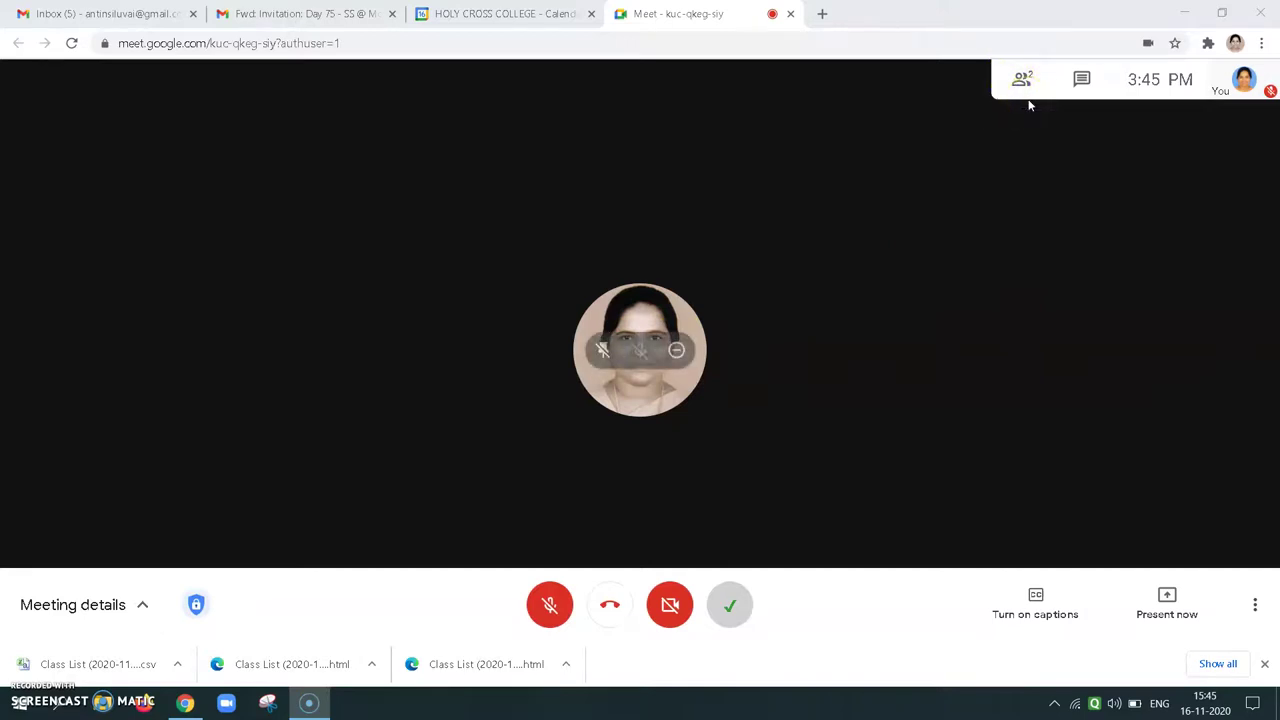
- Unpin the participant tile so both people show side by side, and unmute the microphone
left_click(602, 352)
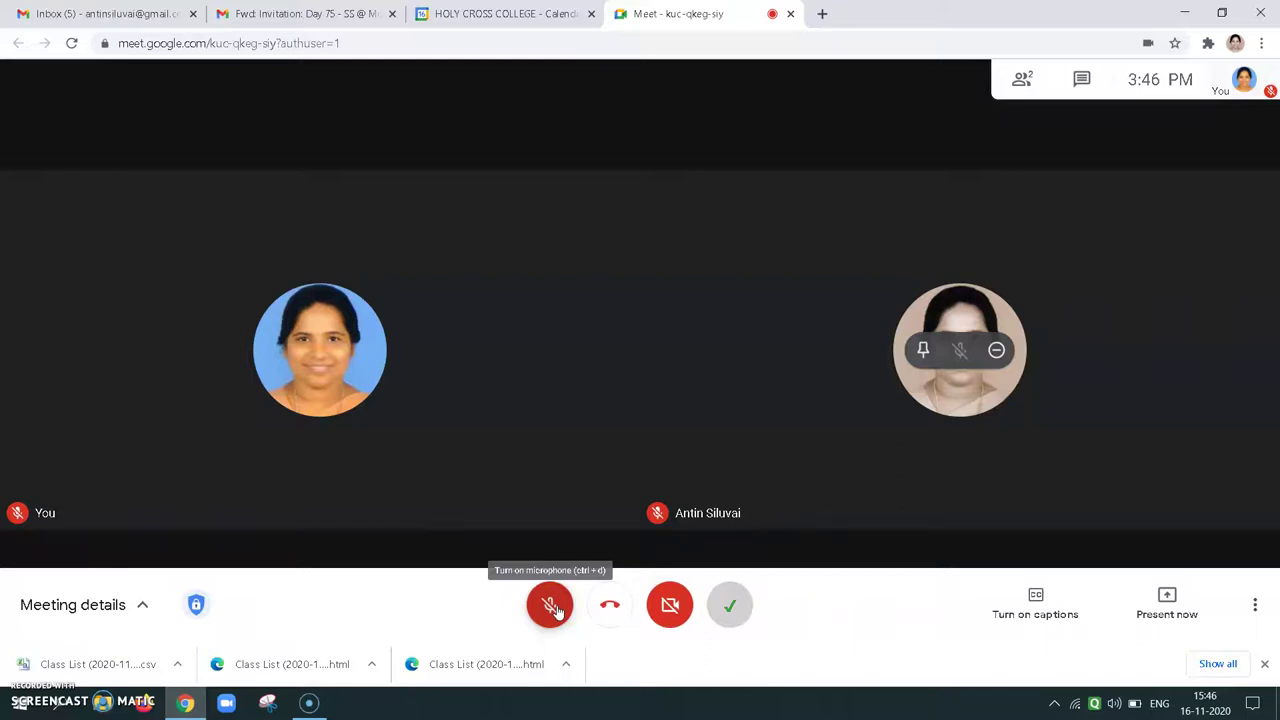
left_click(552, 606)
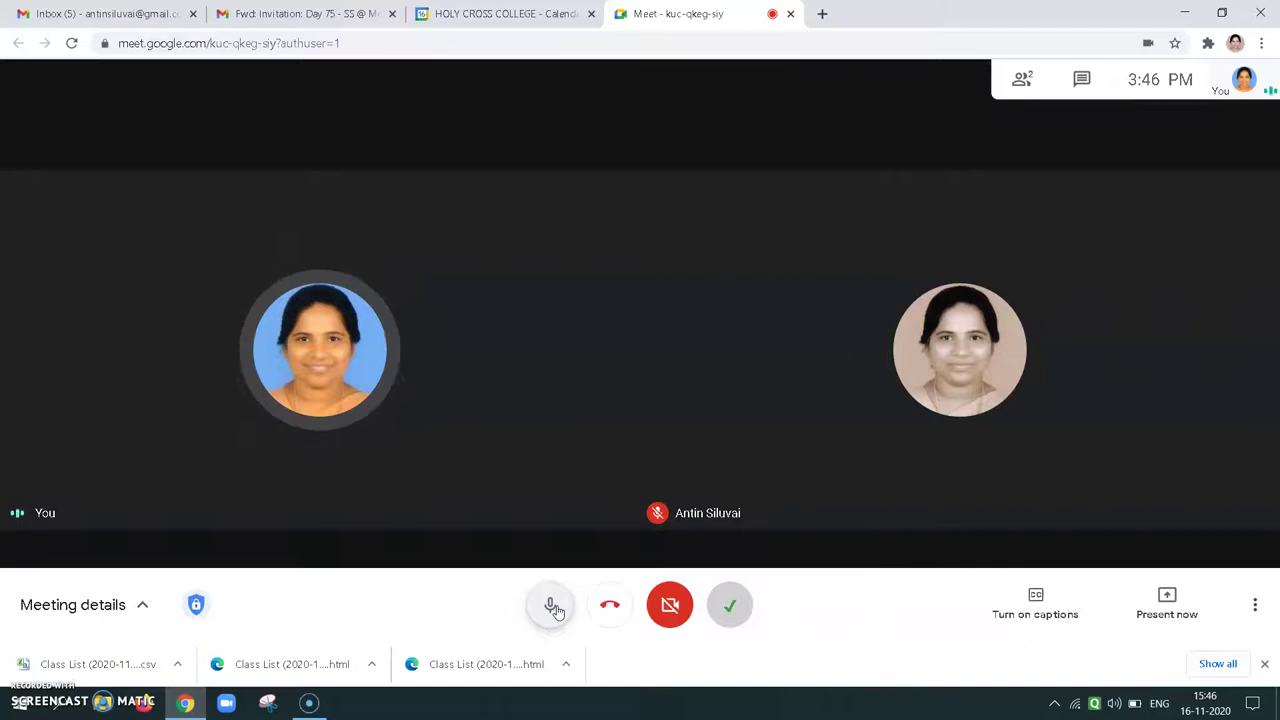
- Turn on the microphone and camera so your live video appears, then pin your own video
left_click(519, 604)
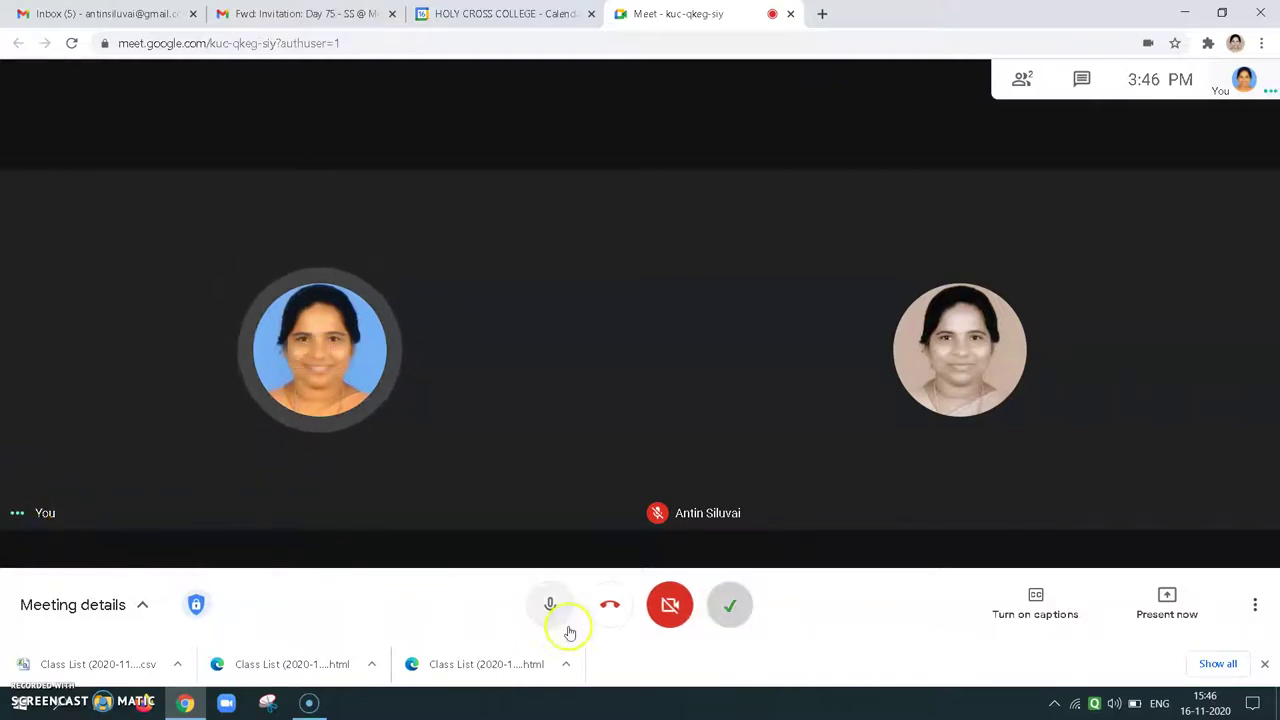
left_click(665, 606)
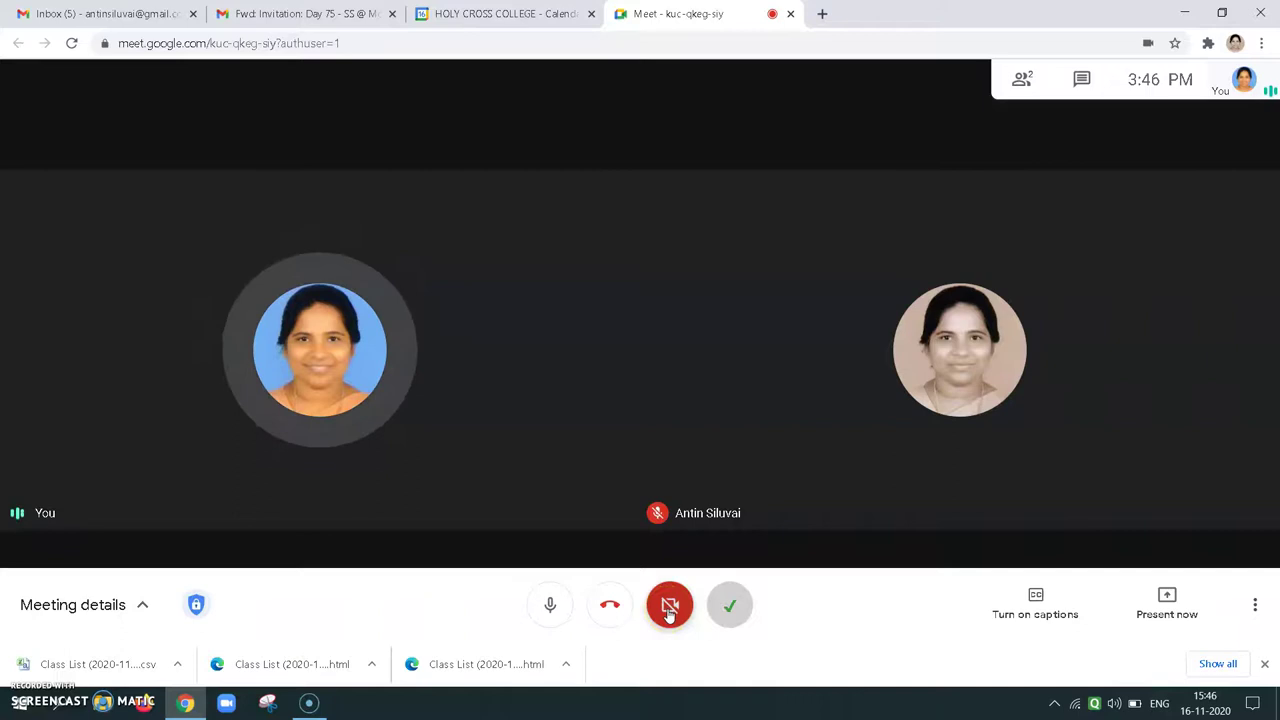
left_click(669, 611)
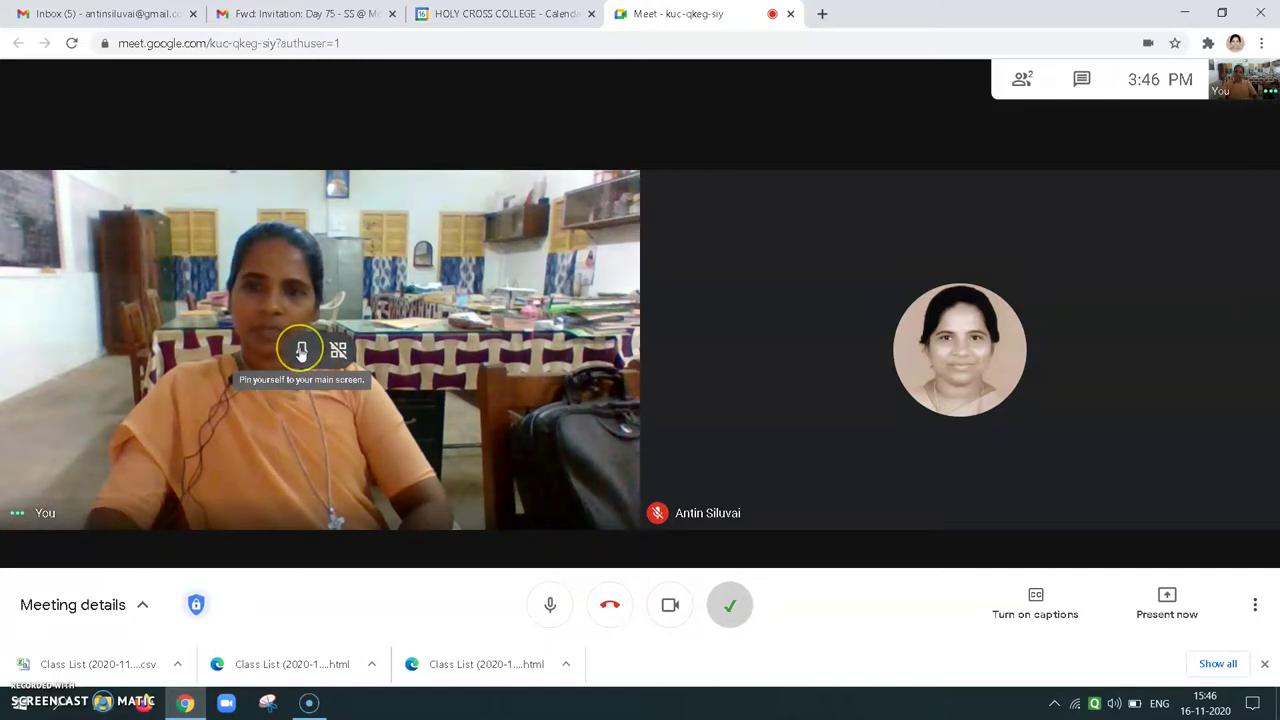
left_click(301, 350)
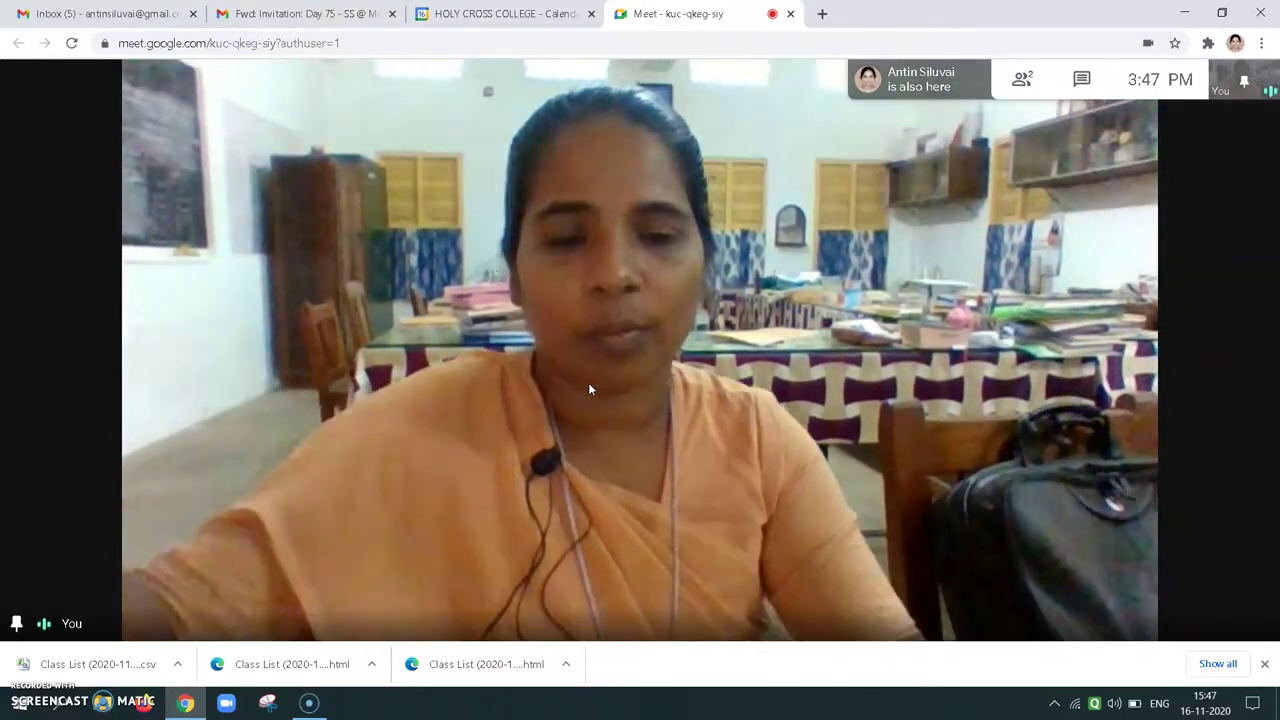
- Bring up the list of people in the call from the top-right icon
mouse_move(634, 443)
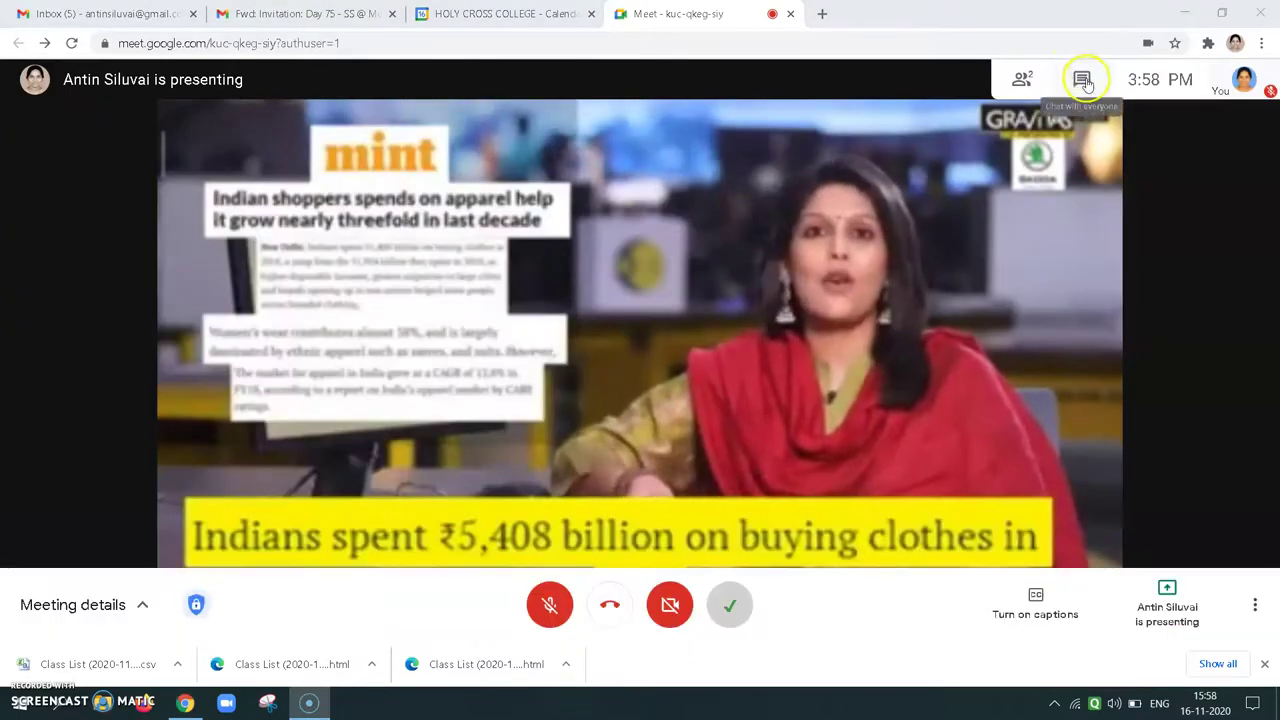
left_click(1021, 80)
- Show the Meeting details People panel listing both muted participants
left_click(1045, 182)
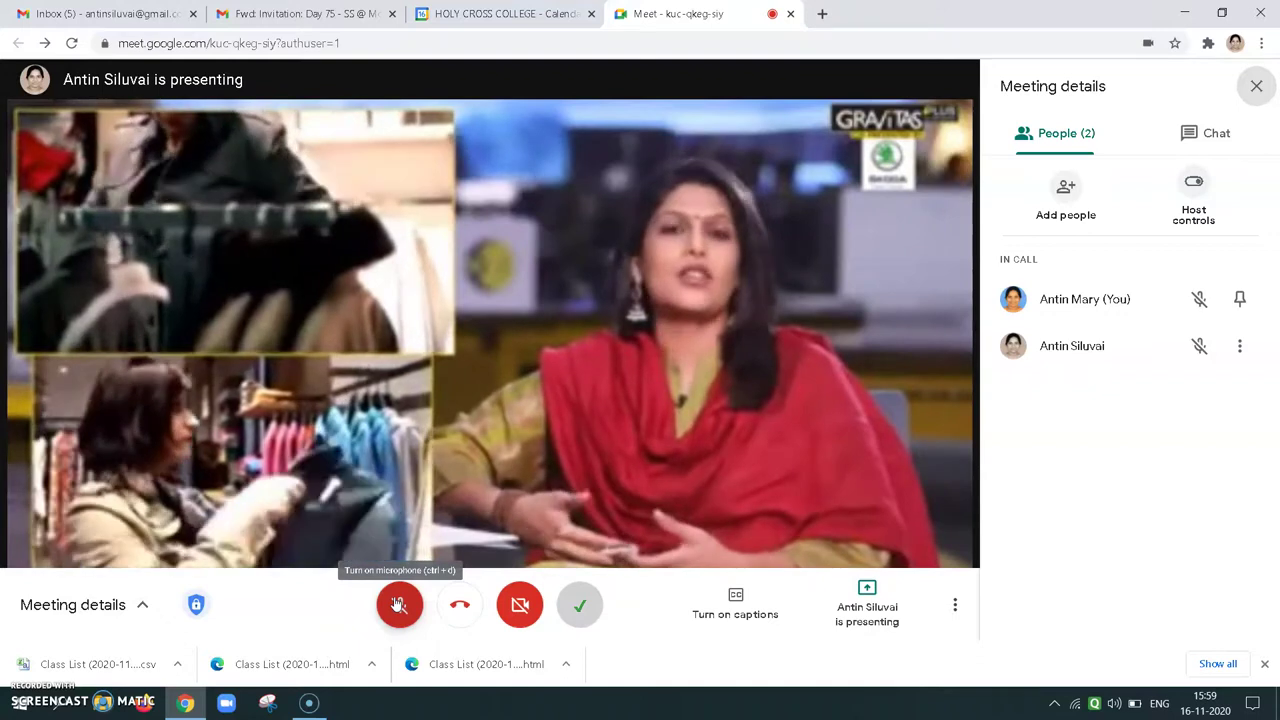
left_click(398, 588)
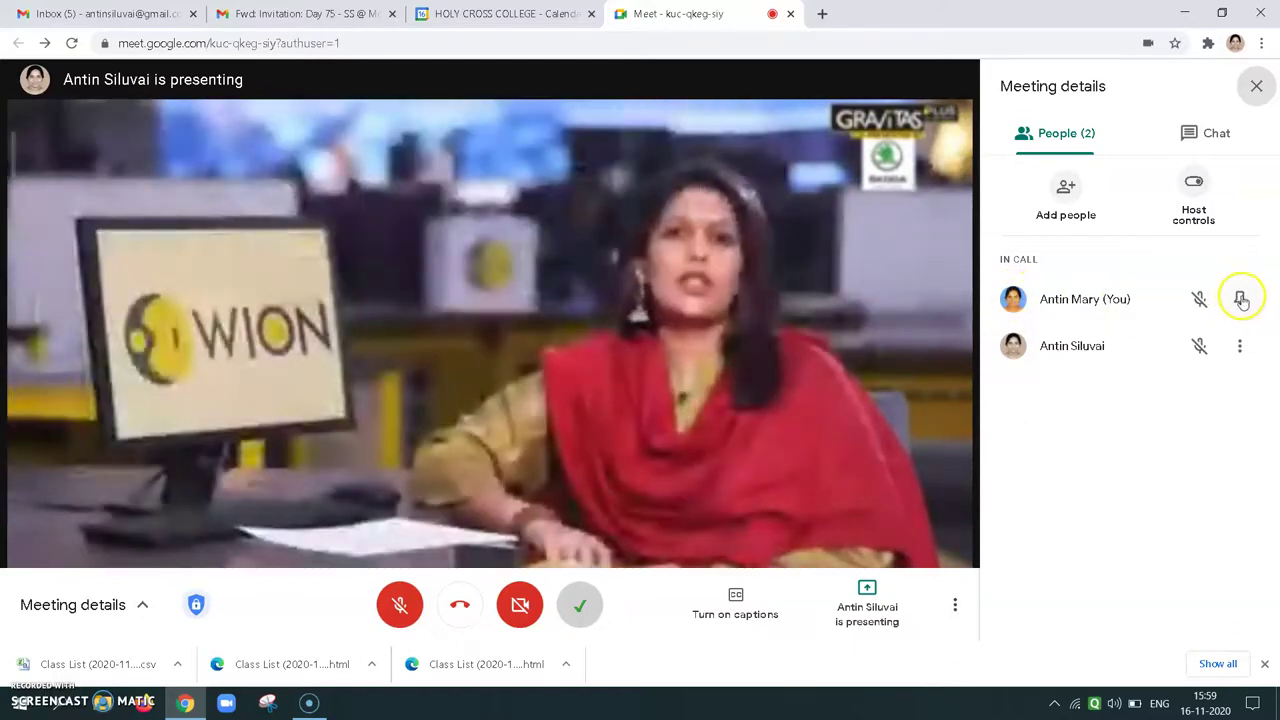
- Pin yourself to the main screen from the People list, unpin, then pin yourself again
left_click(1240, 299)
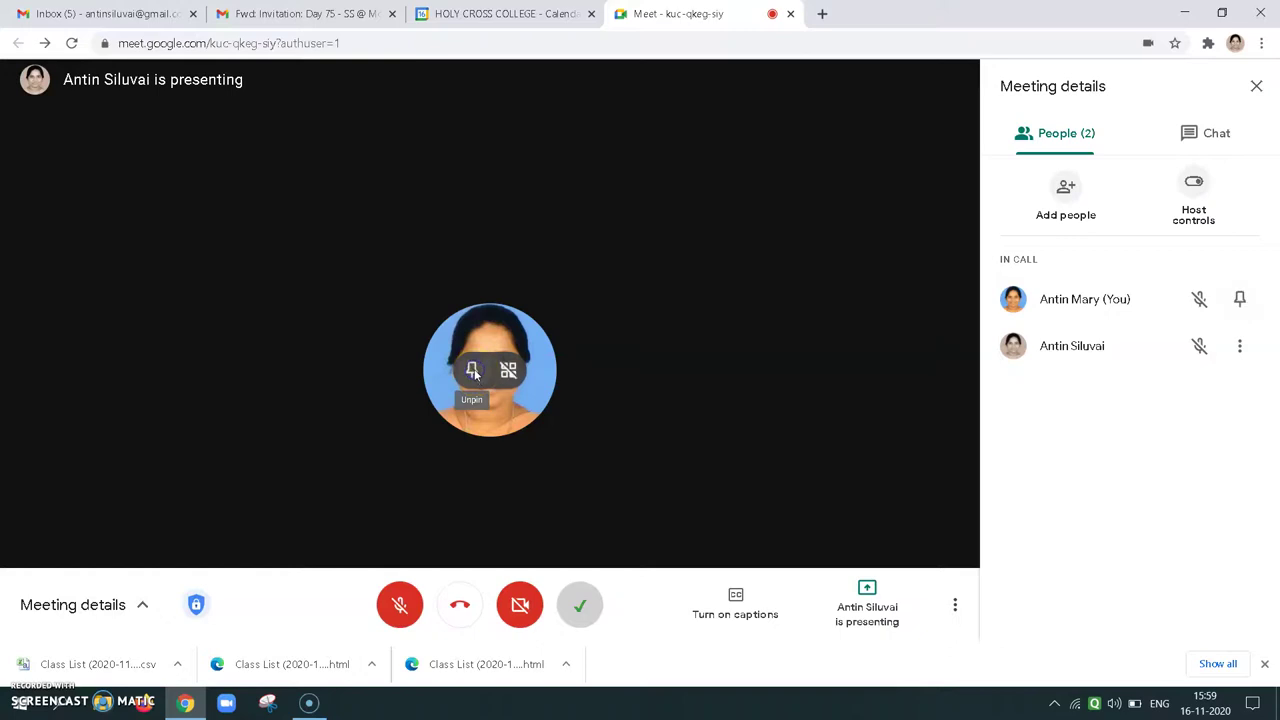
left_click(473, 371)
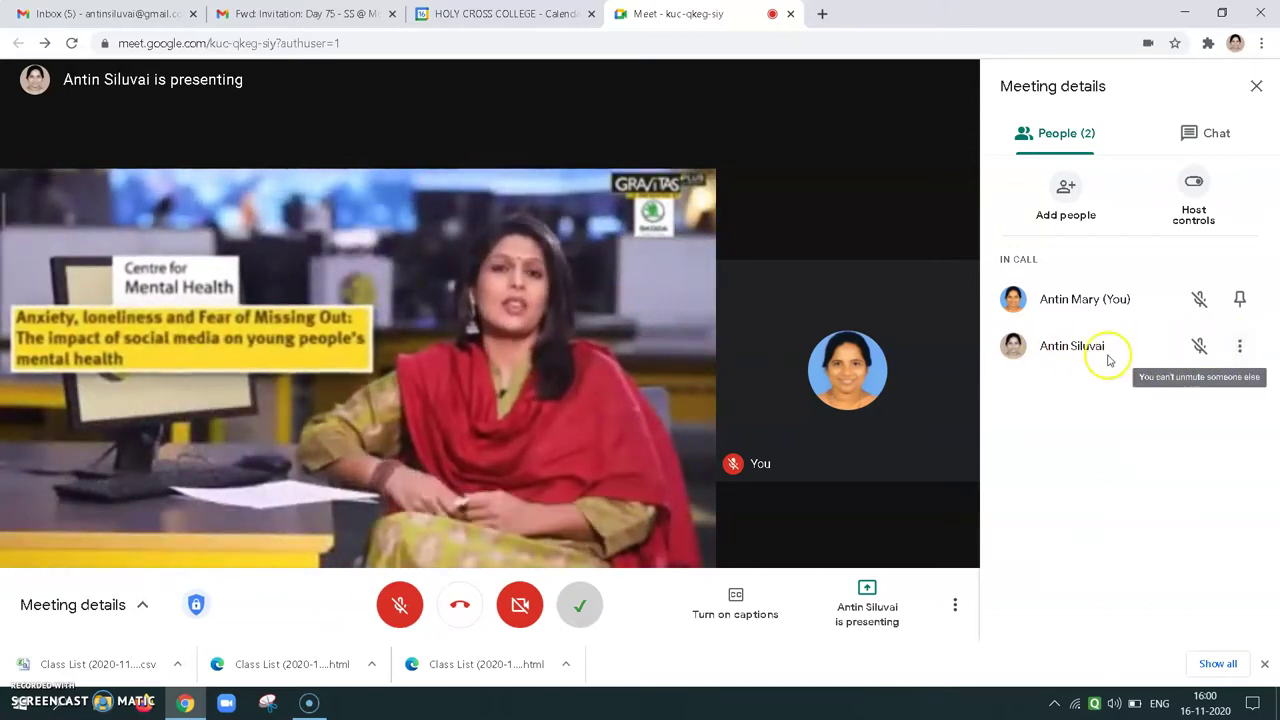
left_click(1241, 299)
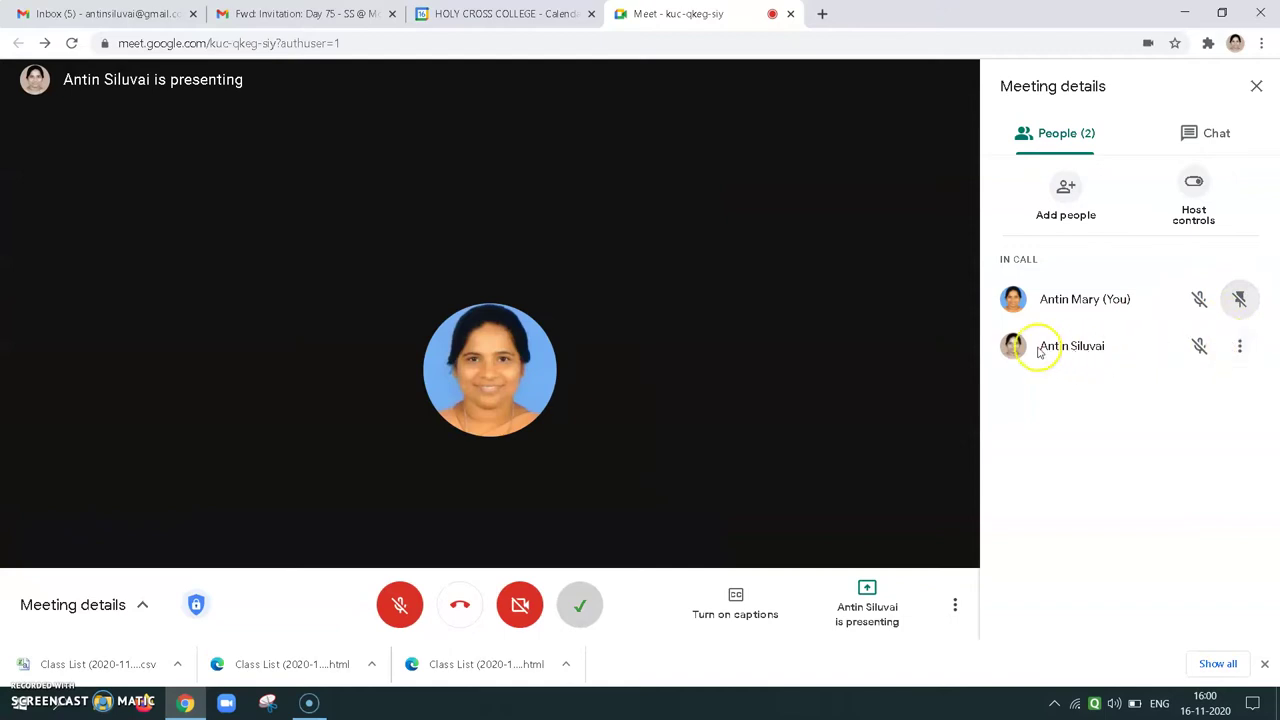
- Pin the presenter to the main screen via More actions and close the meeting details
left_click(1241, 346)
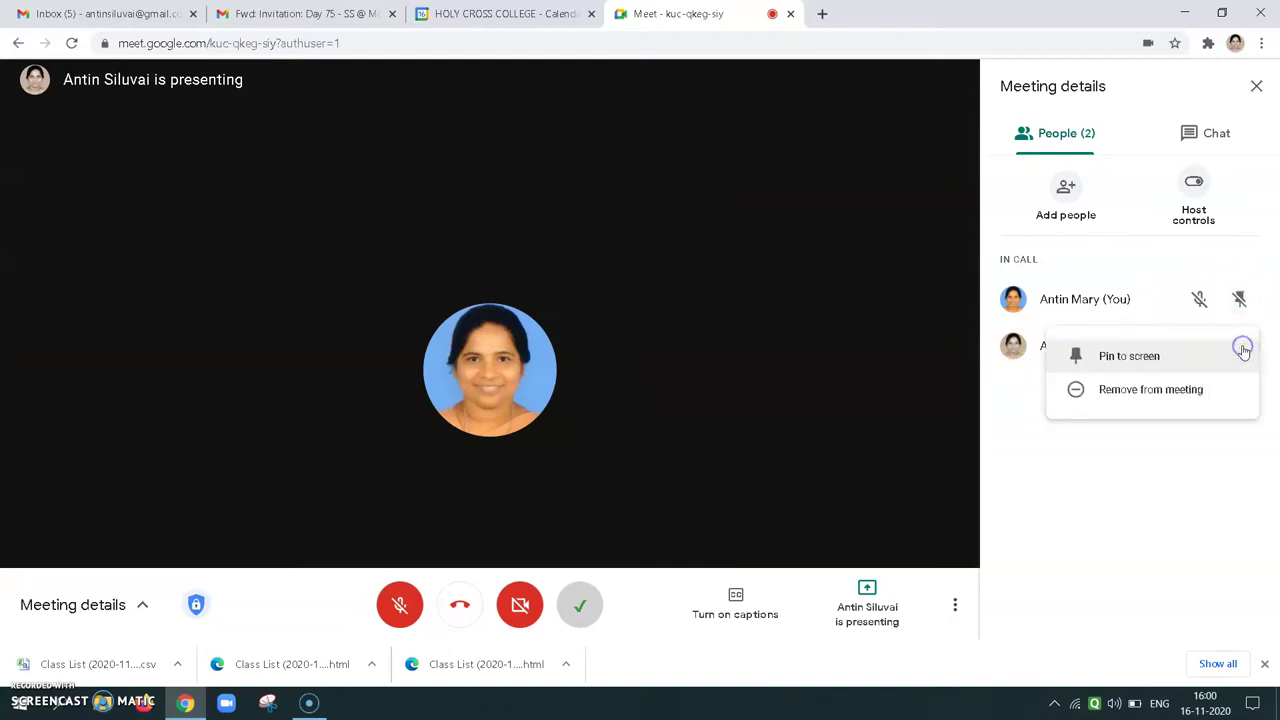
left_click(1147, 358)
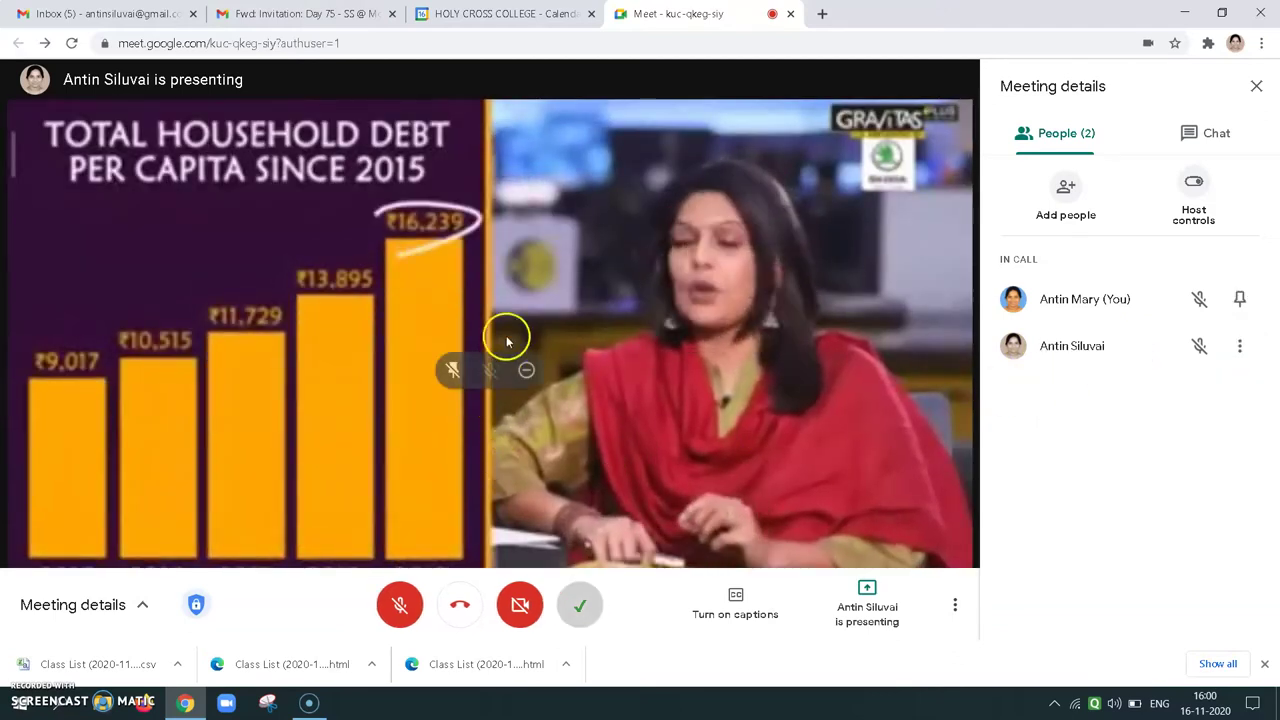
left_click(1252, 86)
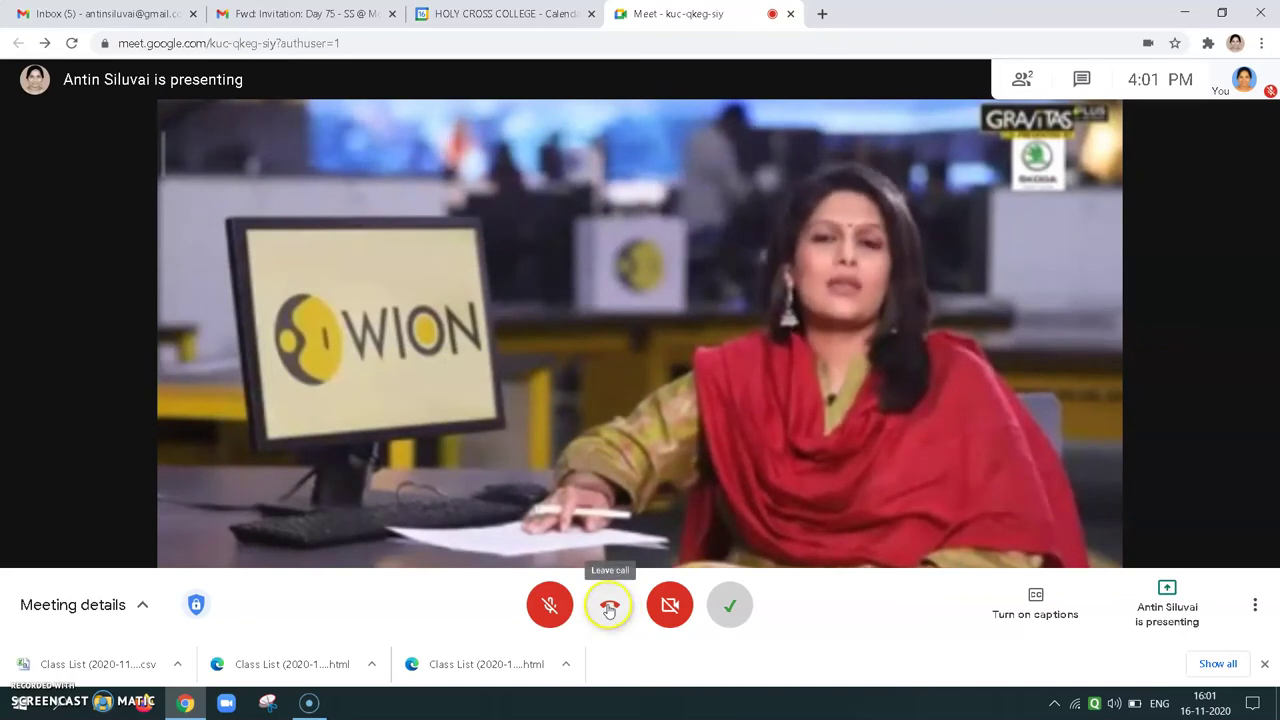
- Leave the call using the red Leave call button in the bottom toolbar
left_click(608, 607)
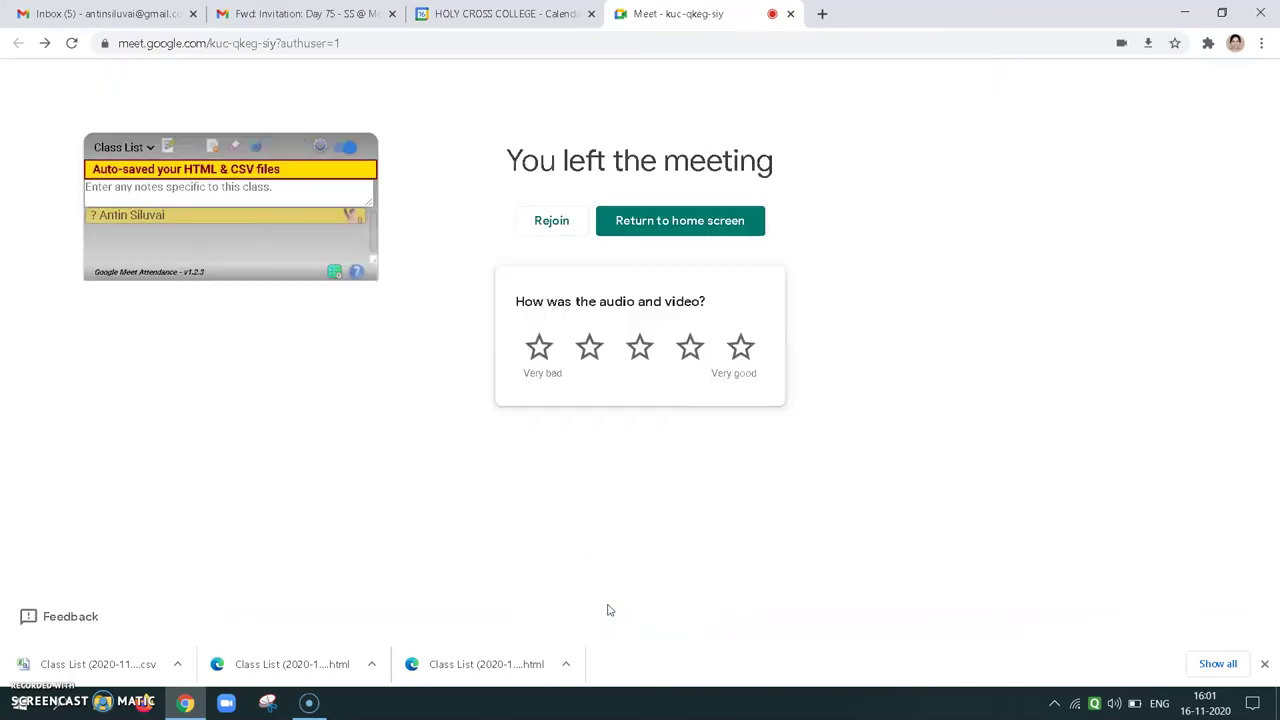